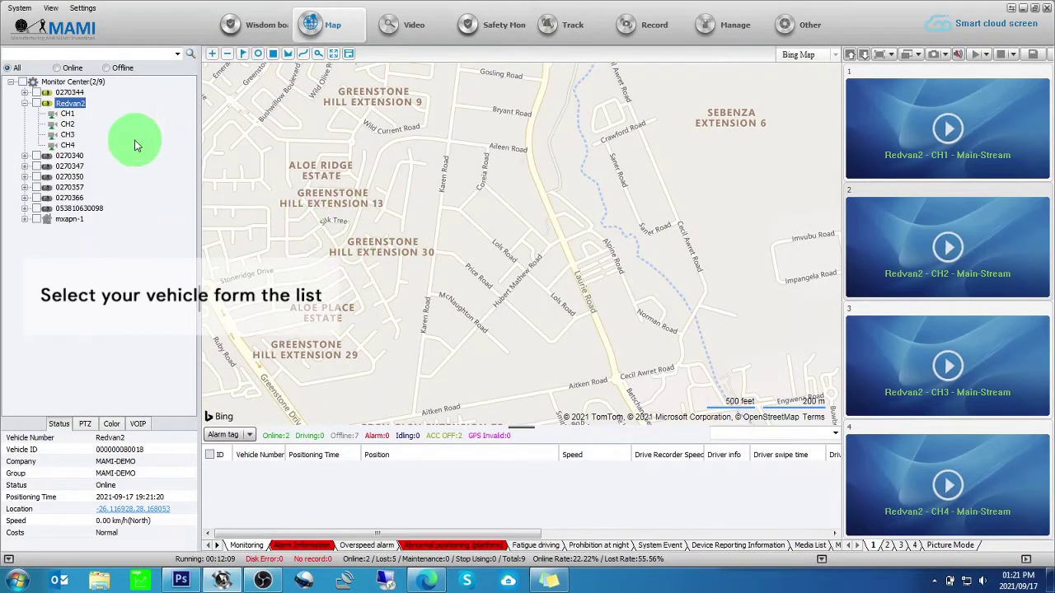
Step: Show vehicle Redvan2 on the map and preview the main streams of its channels CH1 to CH4
{"action": "left_click", "coordinate": [36, 104]}
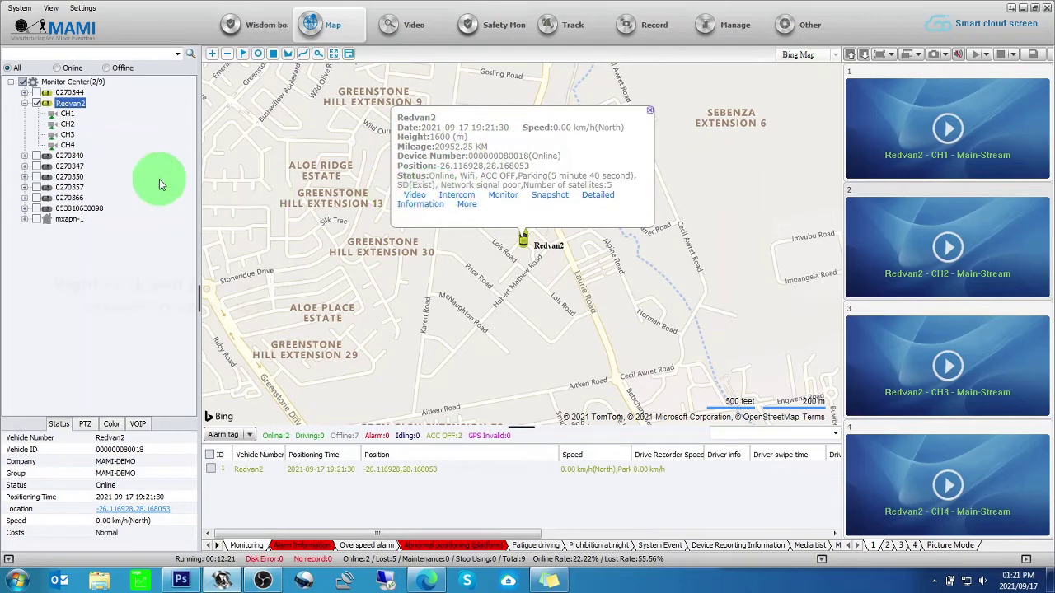
{"action": "right_click", "coordinate": [70, 115]}
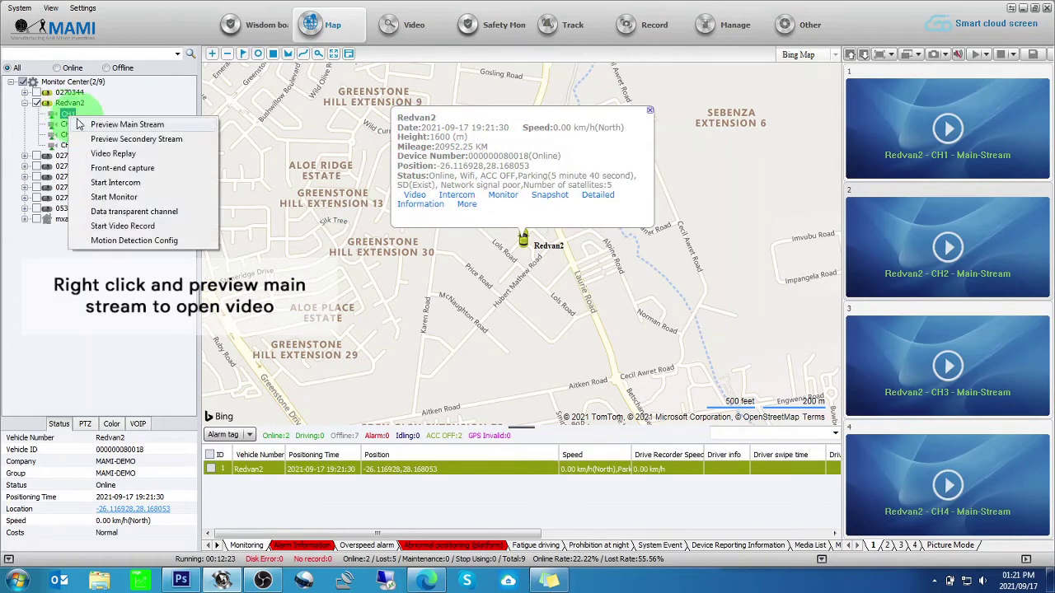
{"action": "left_click", "coordinate": [113, 125]}
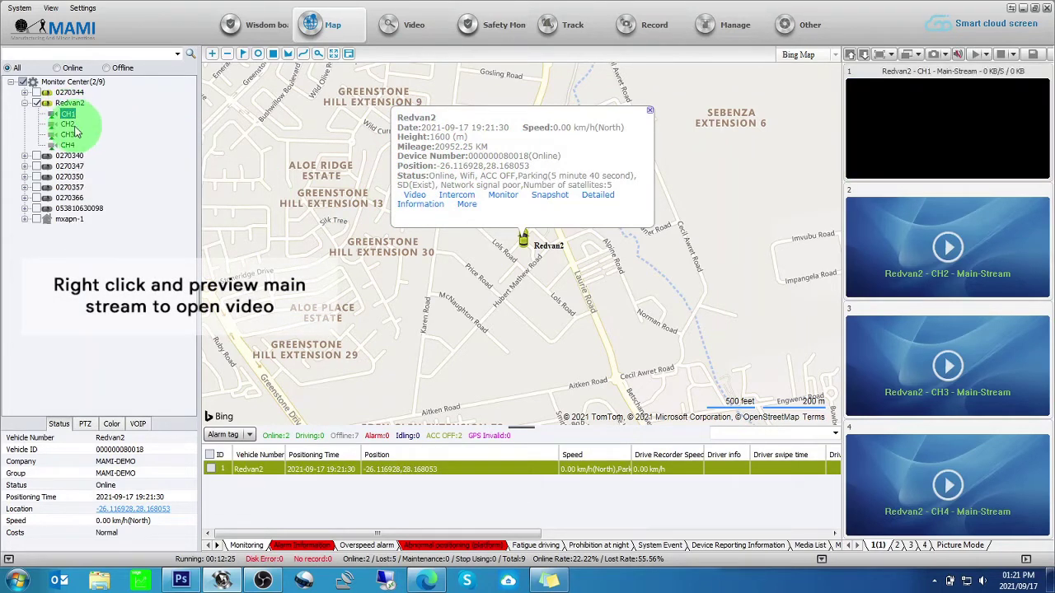
{"action": "right_click", "coordinate": [67, 125]}
{"action": "left_click", "coordinate": [112, 134]}
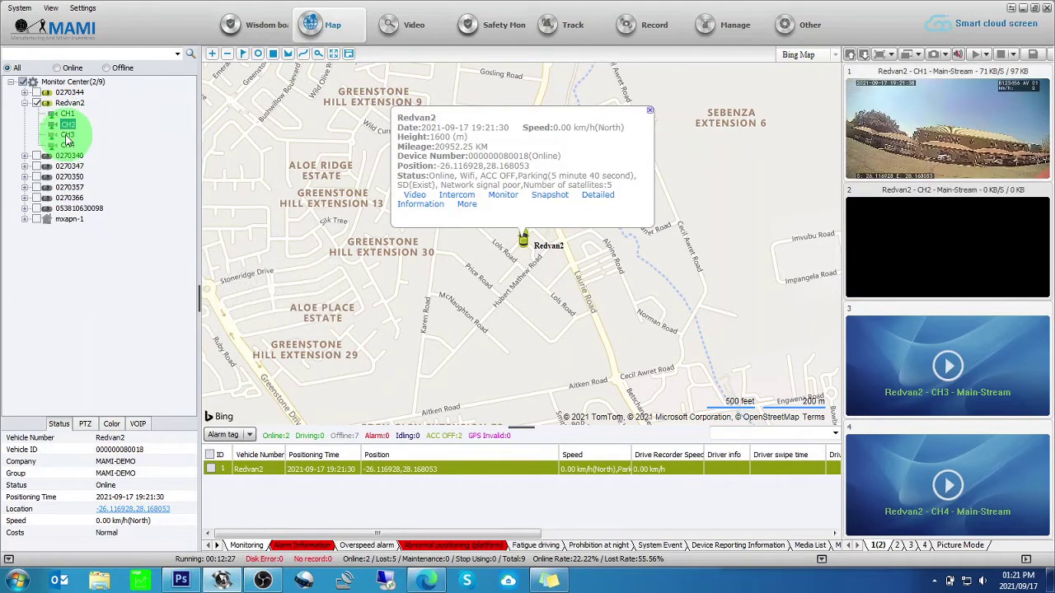
{"action": "right_click", "coordinate": [69, 136]}
{"action": "left_click", "coordinate": [80, 145]}
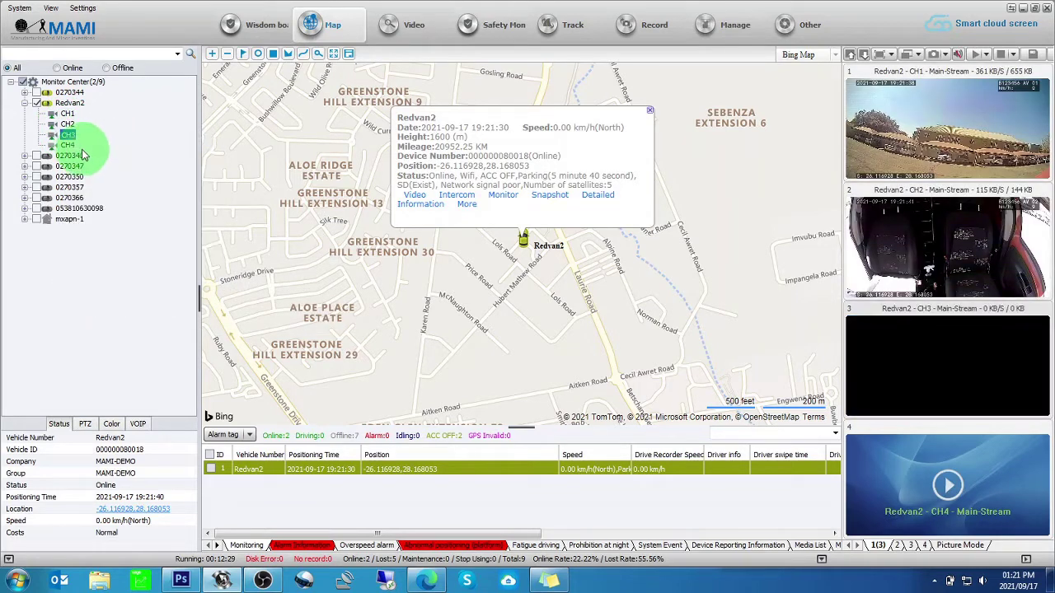
{"action": "right_click", "coordinate": [69, 146]}
{"action": "left_click", "coordinate": [115, 155]}
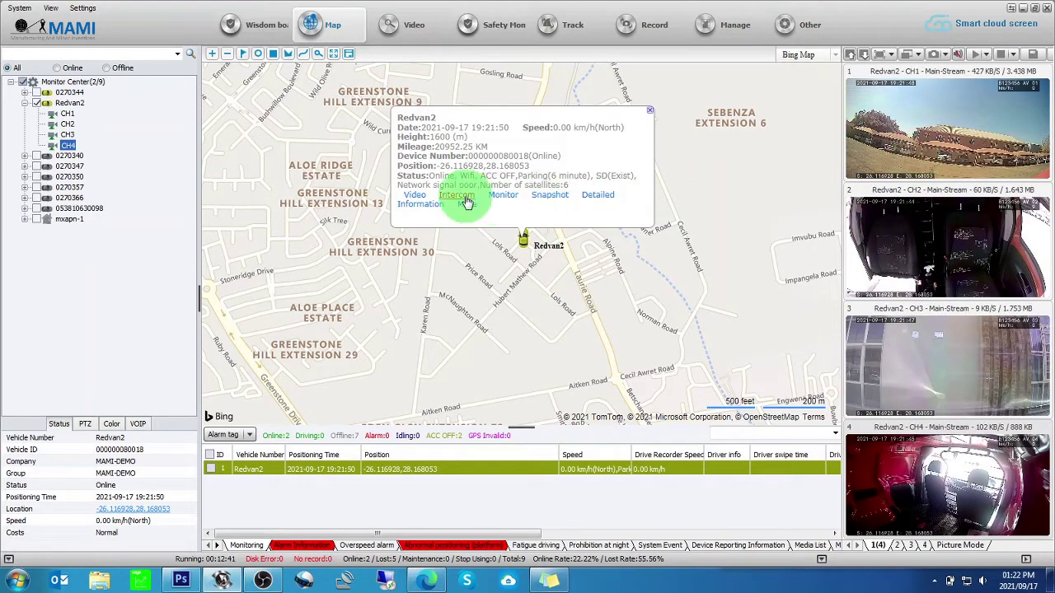
Step: Open the Video view and switch the preview layout through one, two and four screens
{"action": "left_click", "coordinate": [422, 37]}
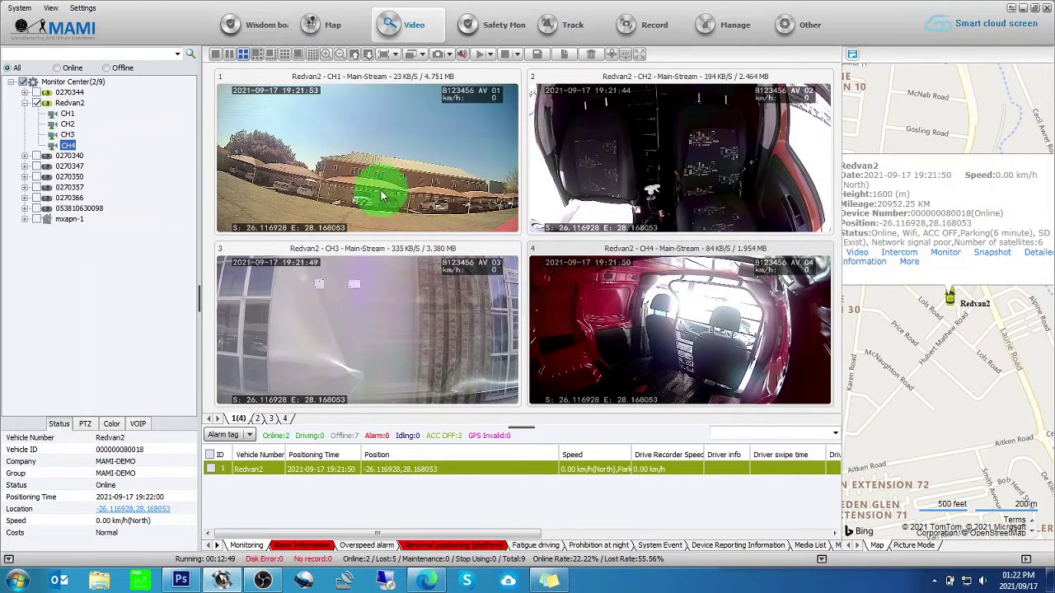
{"action": "left_click", "coordinate": [216, 56]}
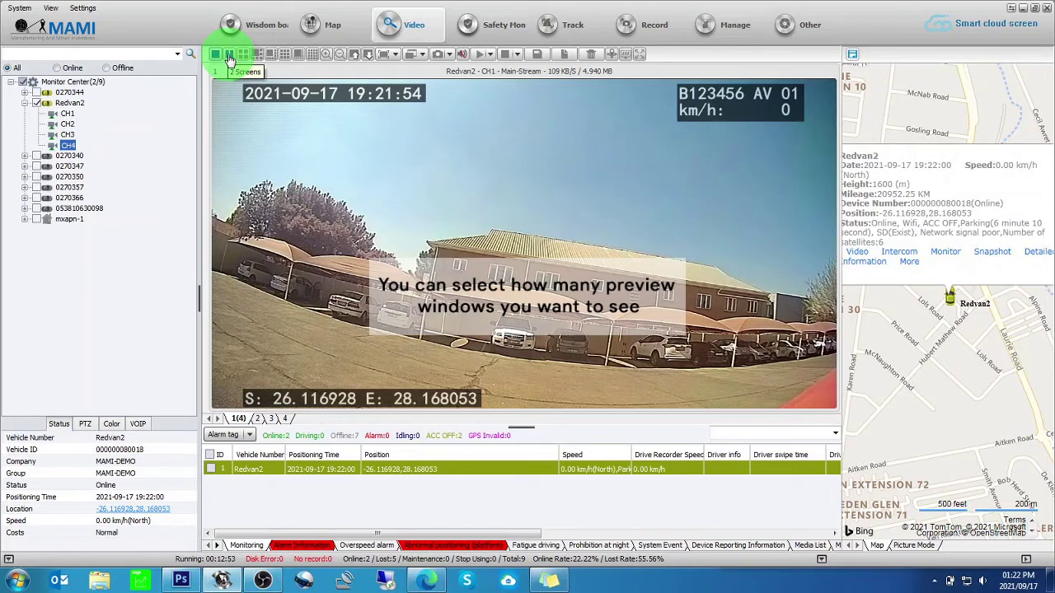
{"action": "left_click", "coordinate": [230, 56]}
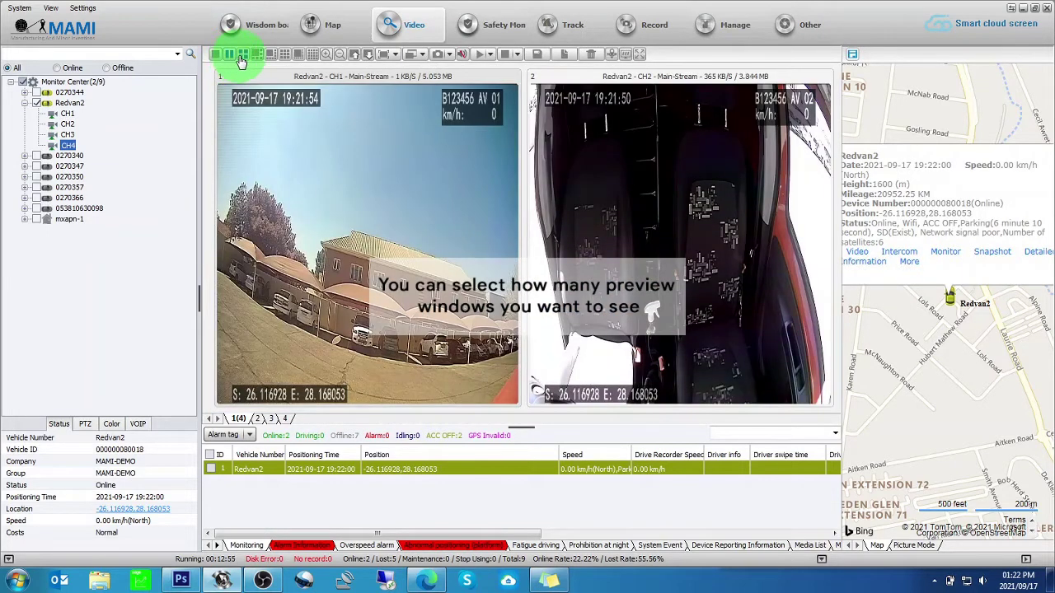
{"action": "left_click", "coordinate": [242, 59]}
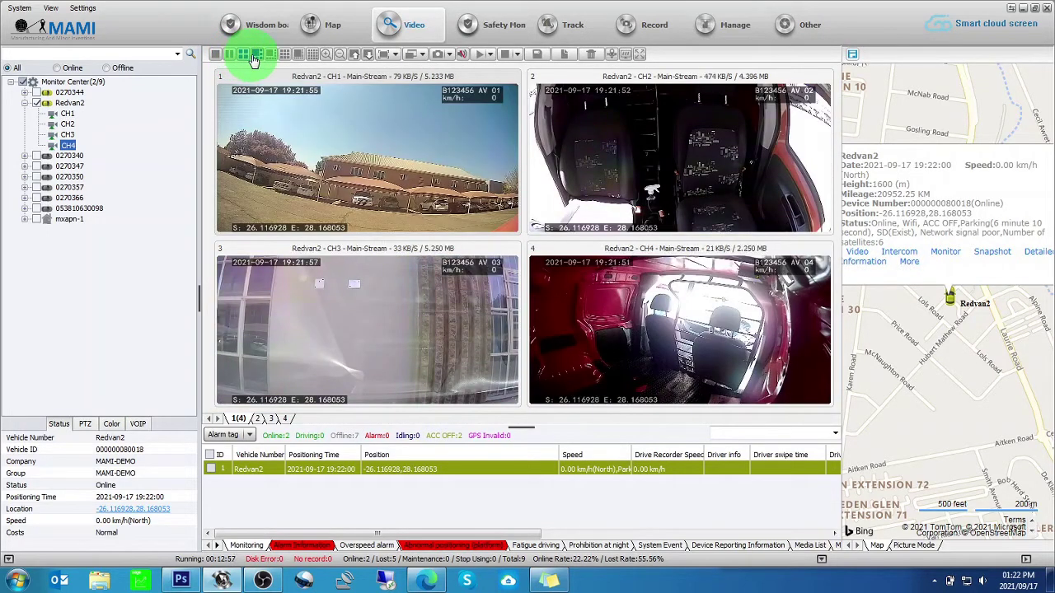
Step: Enlarge each of the four channel previews in turn, returning to the four-screen layout after each one
{"action": "double_click", "coordinate": [373, 169]}
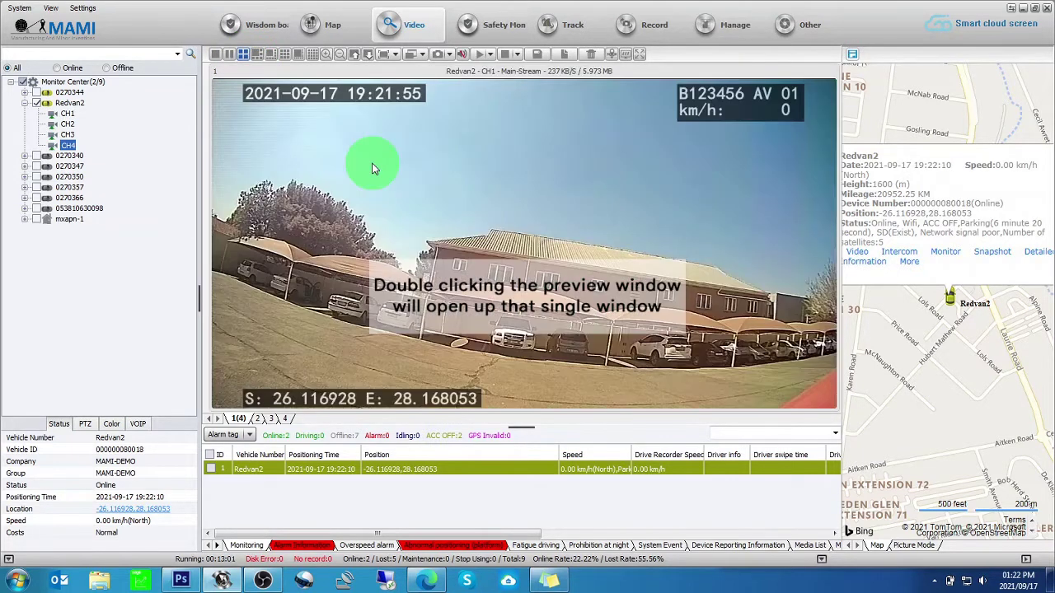
{"action": "double_click", "coordinate": [372, 169]}
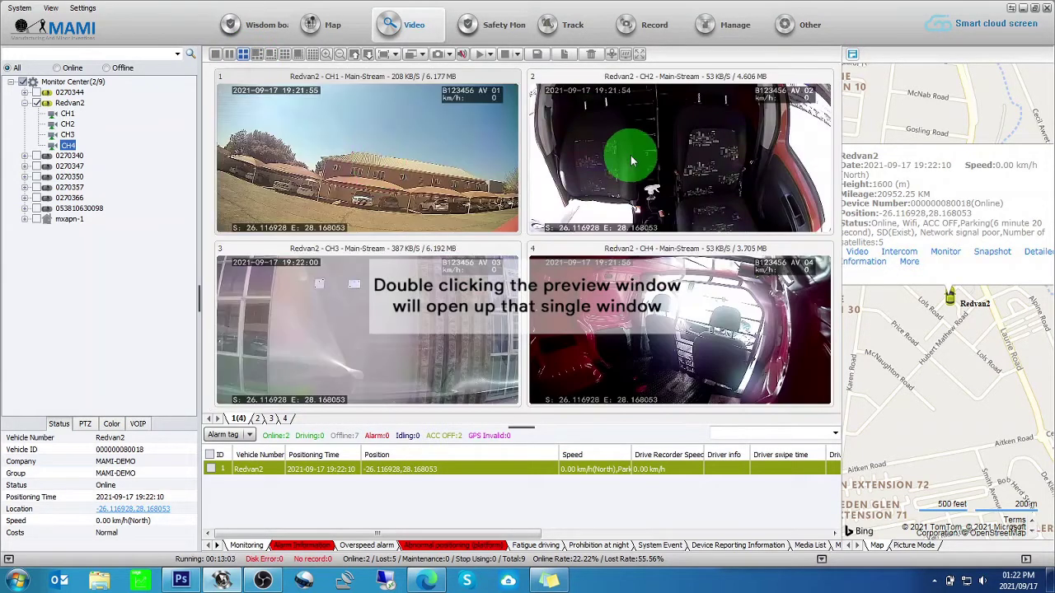
{"action": "double_click", "coordinate": [647, 157]}
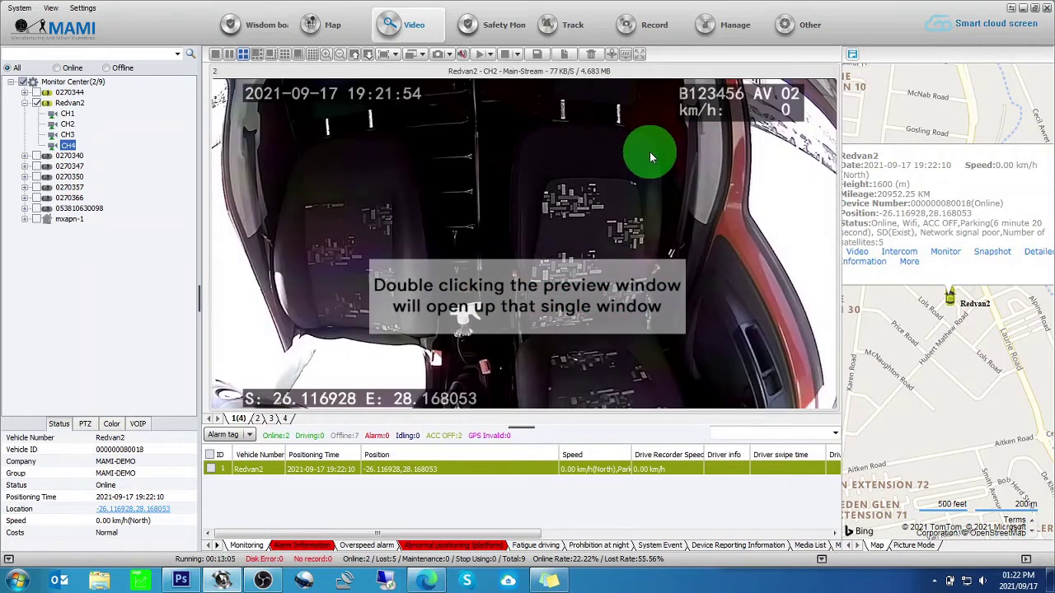
{"action": "double_click", "coordinate": [424, 257]}
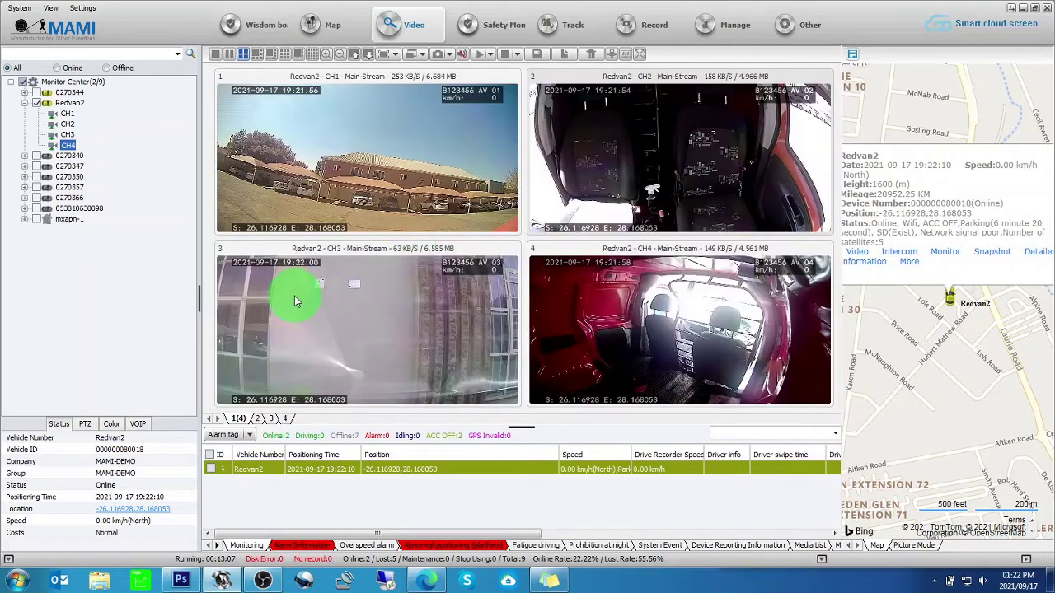
{"action": "double_click", "coordinate": [299, 302]}
{"action": "double_click", "coordinate": [300, 301]}
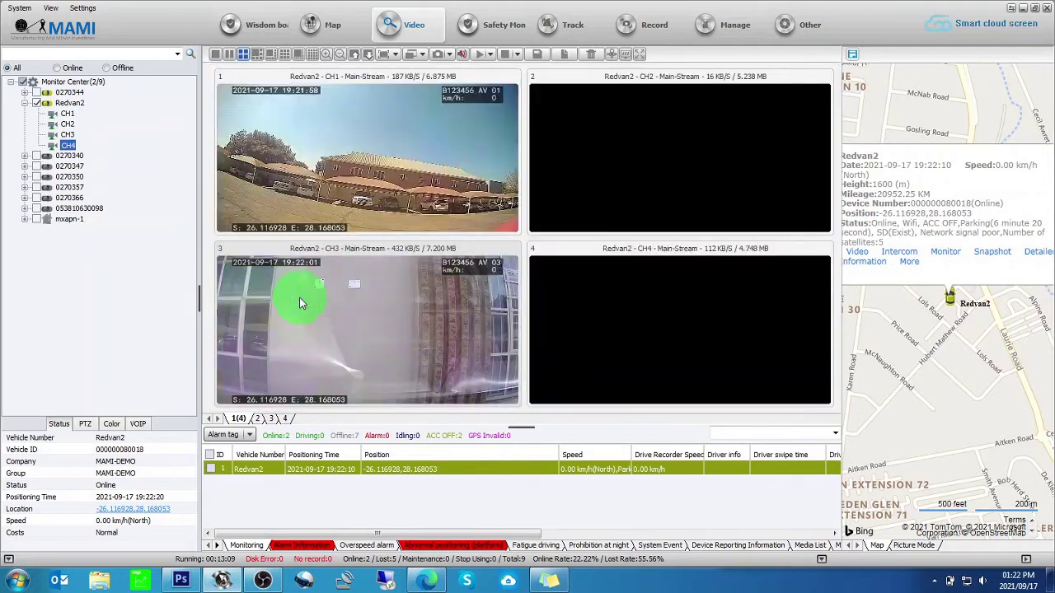
{"action": "double_click", "coordinate": [596, 301]}
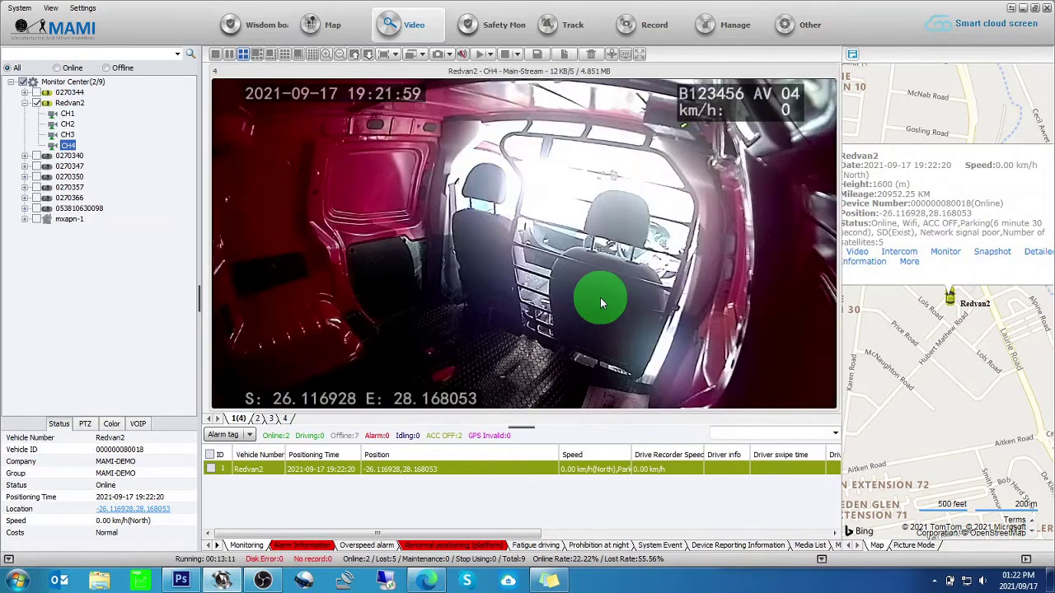
{"action": "double_click", "coordinate": [600, 303]}
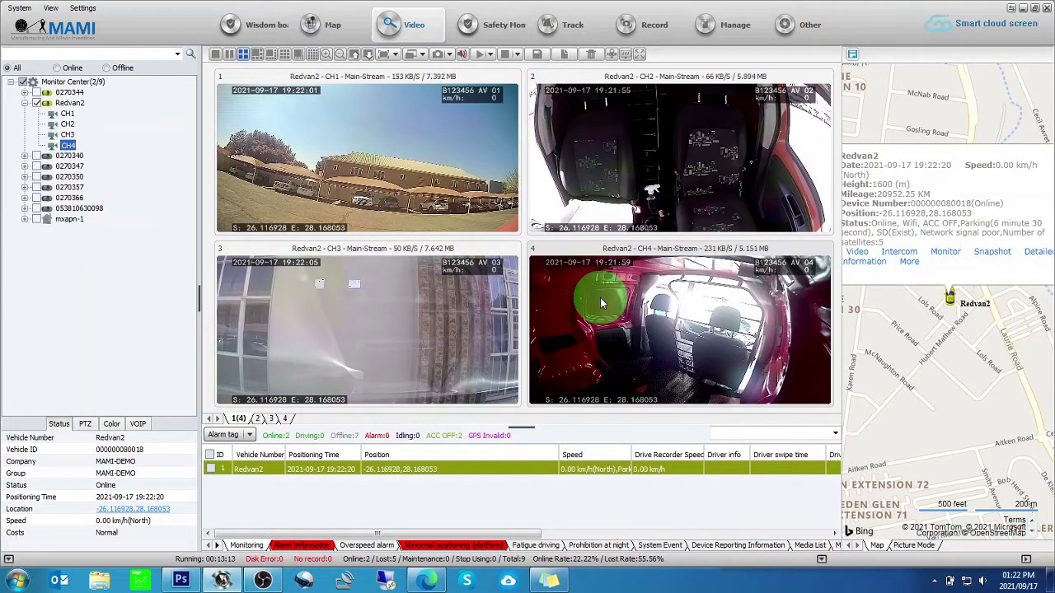
Step: Stop all channel previews and restart the previews of all Redvan2 channels
{"action": "right_click", "coordinate": [79, 105]}
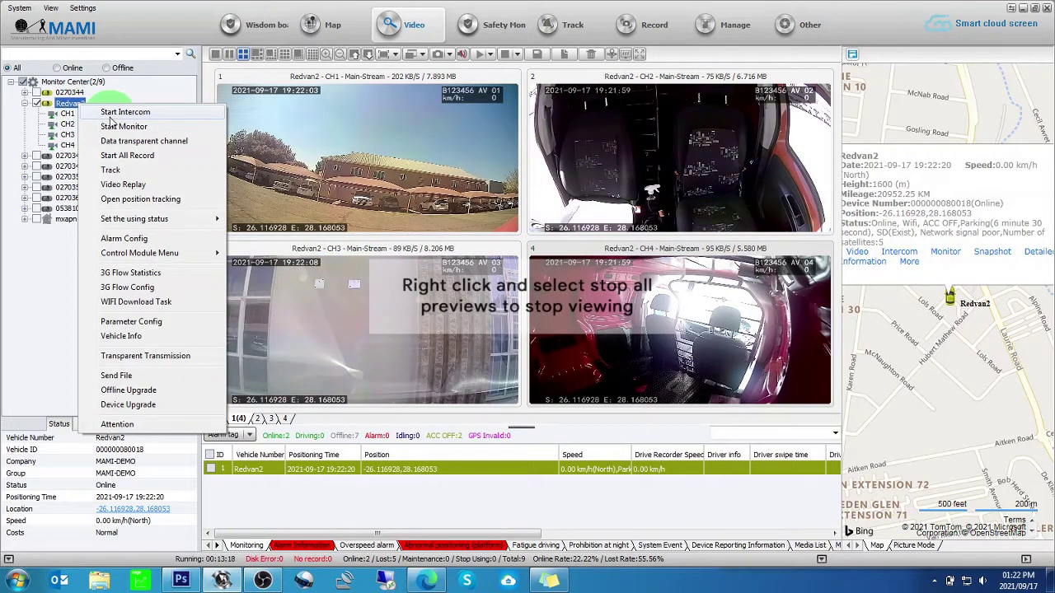
{"action": "right_click", "coordinate": [276, 149]}
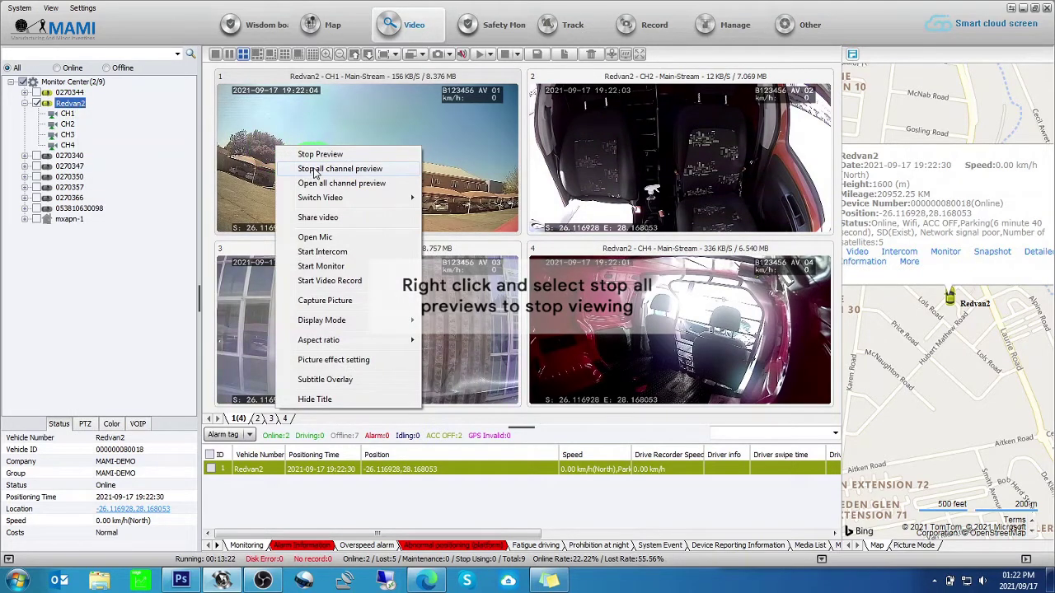
{"action": "left_click", "coordinate": [312, 169]}
{"action": "left_click", "coordinate": [72, 145]}
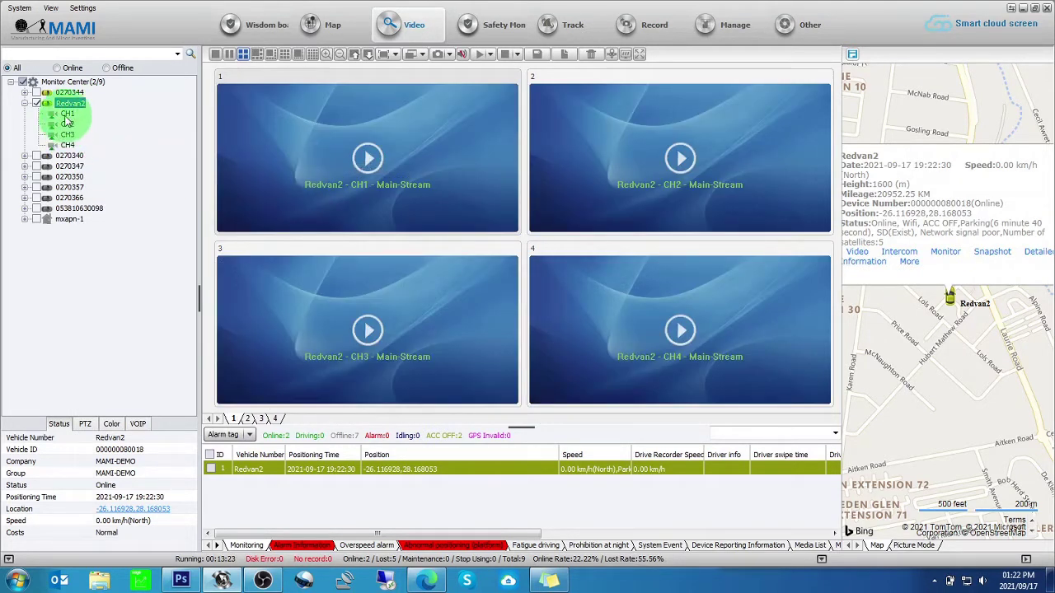
{"action": "double_click", "coordinate": [70, 105]}
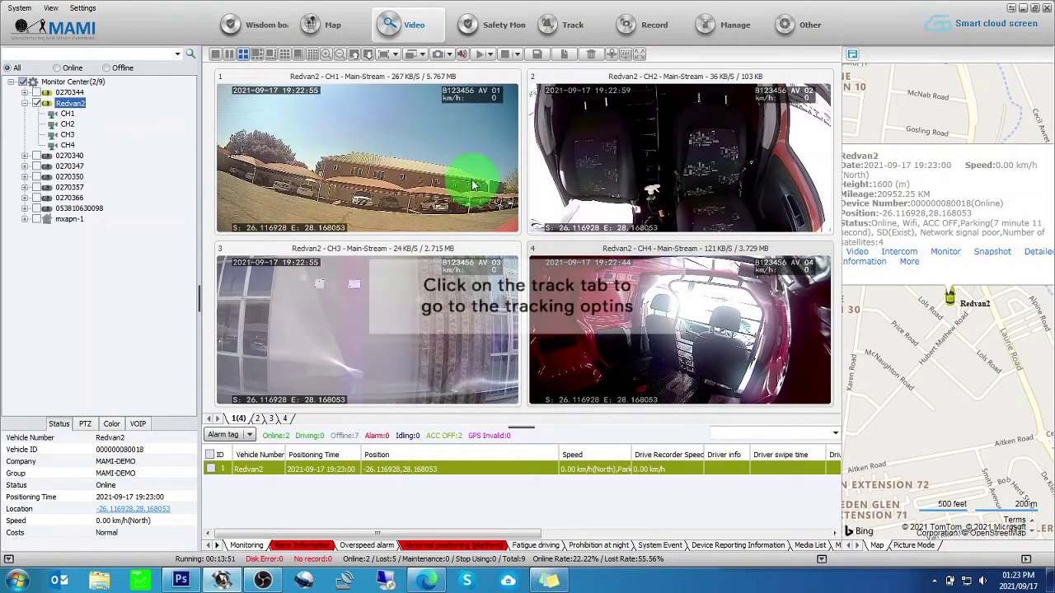
Step: Search the track history of Redvan2 for 2021-09-17 from 00:00:00 to 23:59:59
{"action": "left_click", "coordinate": [567, 33]}
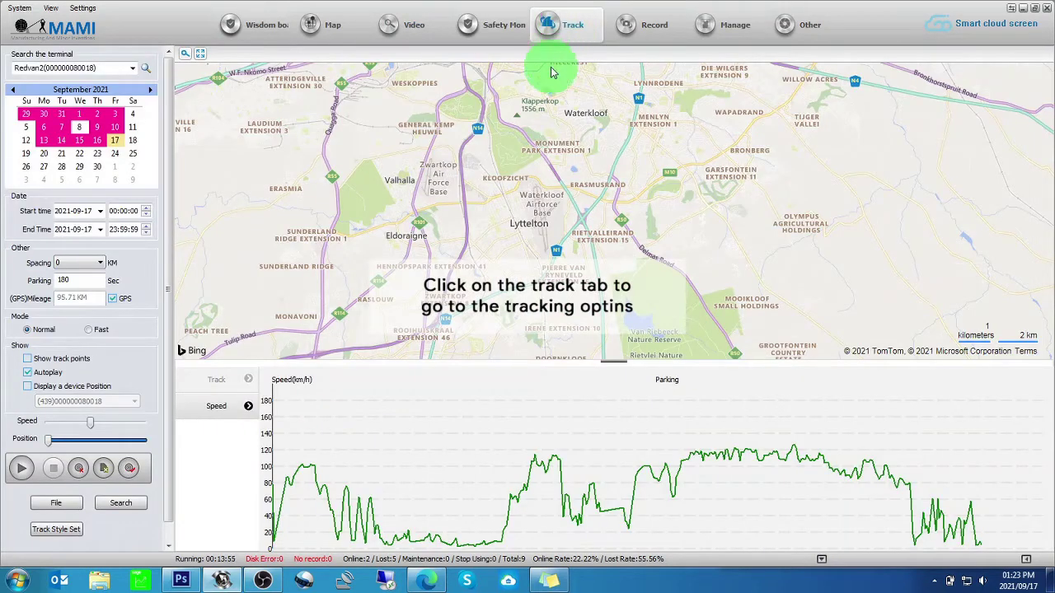
{"action": "left_click", "coordinate": [134, 70]}
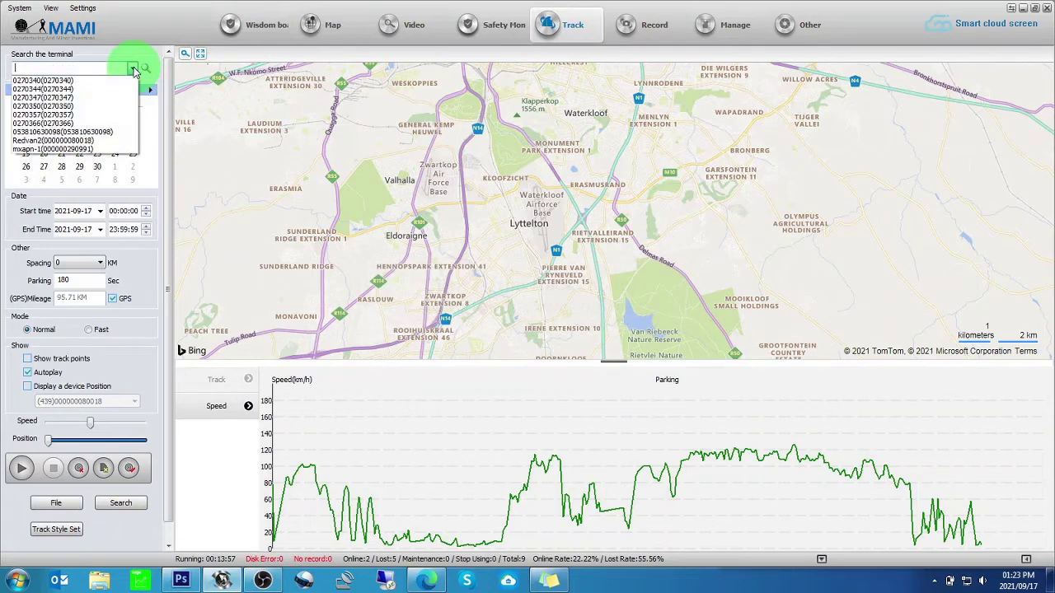
{"action": "left_click", "coordinate": [68, 142]}
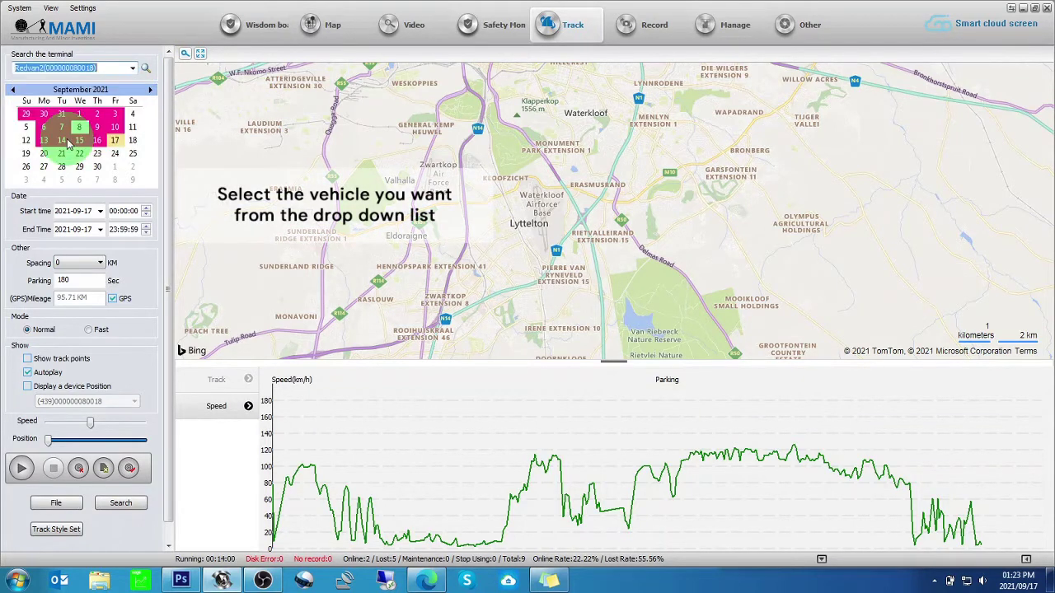
{"action": "left_click", "coordinate": [114, 144]}
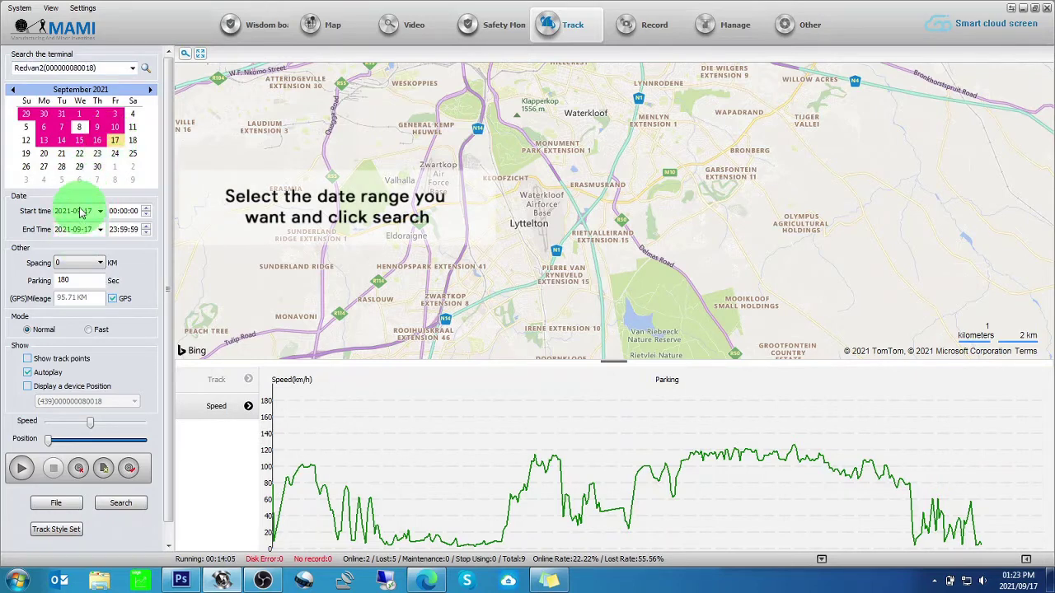
{"action": "left_click", "coordinate": [118, 504]}
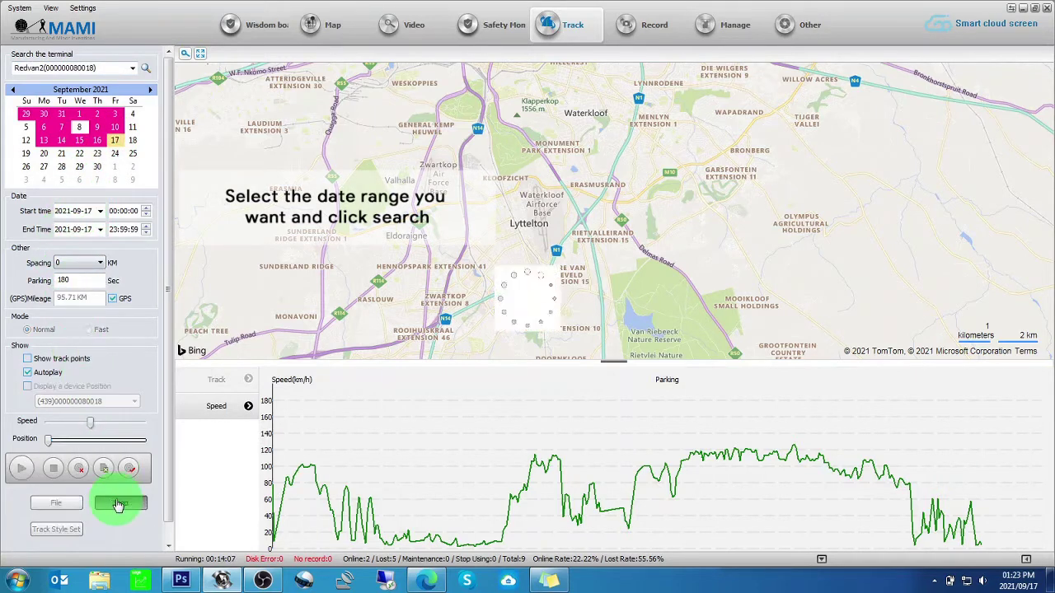
Step: Show the list of track points in place of the speed chart and stop the track playback
{"action": "left_click", "coordinate": [222, 383]}
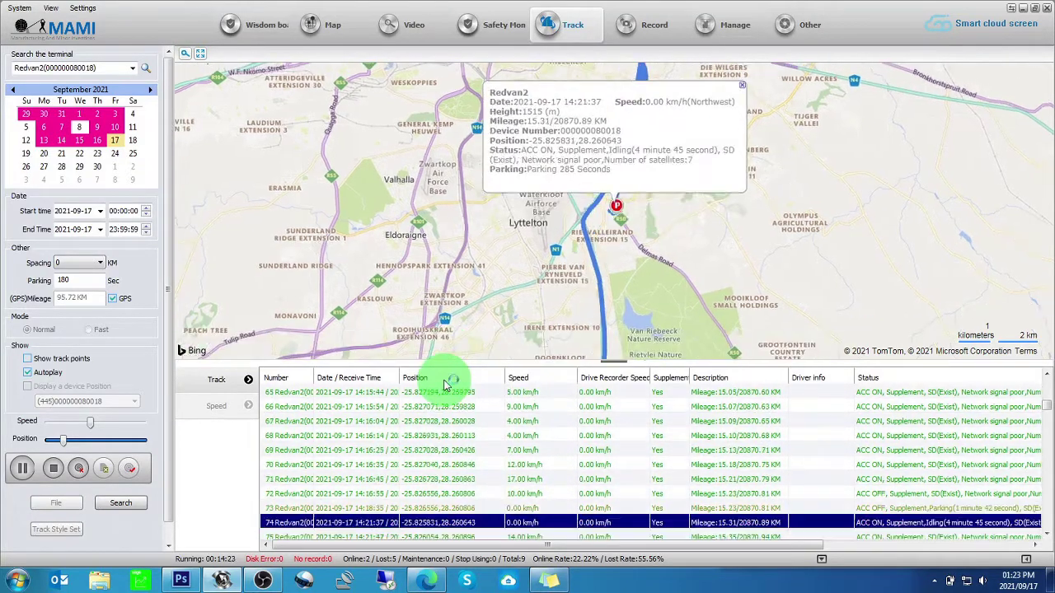
{"action": "left_click", "coordinate": [51, 467]}
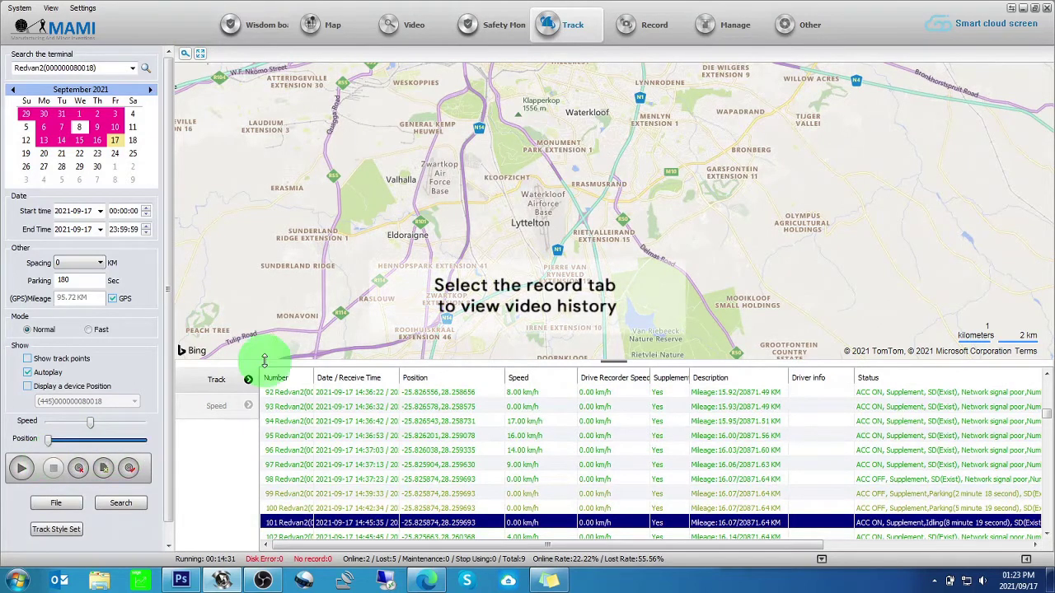
Step: Search the video recordings of Redvan2 stored on the vehicle device for 2021-09-17, 00:00:00 to 23:59:59
{"action": "left_click", "coordinate": [655, 24]}
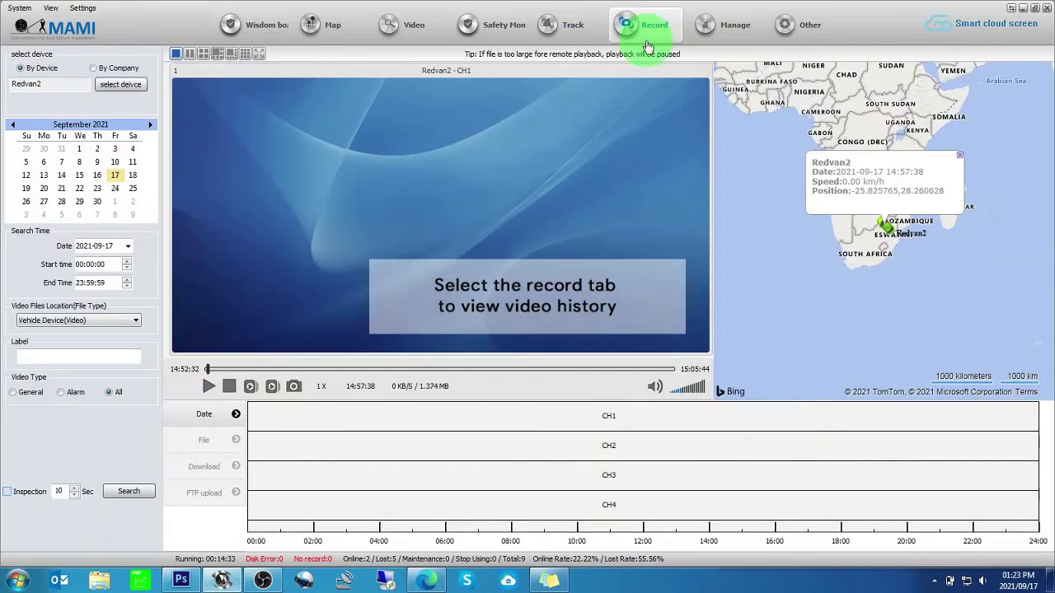
{"action": "left_click", "coordinate": [121, 84]}
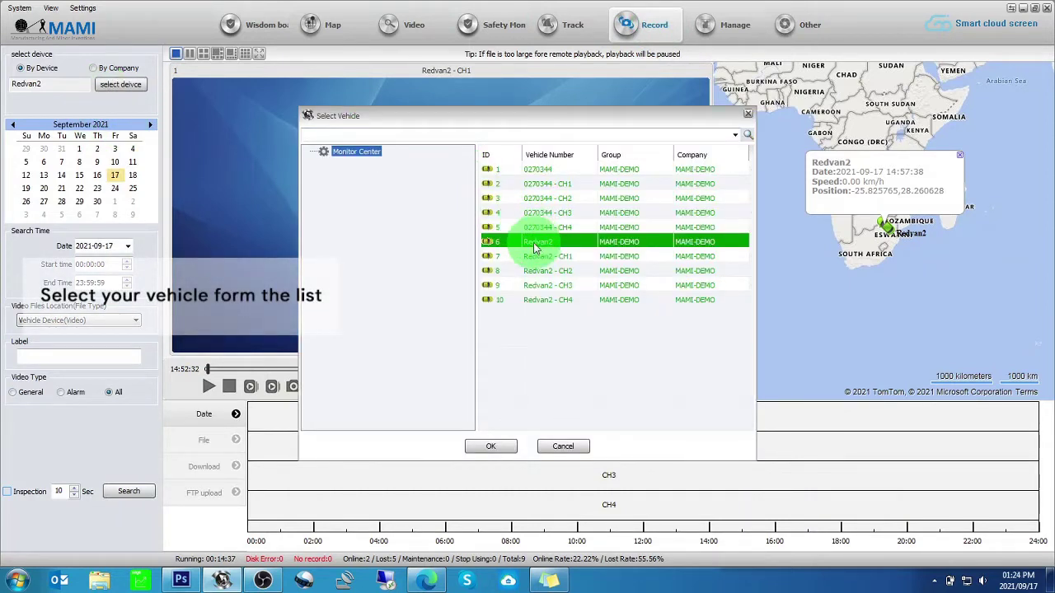
{"action": "left_click", "coordinate": [489, 449]}
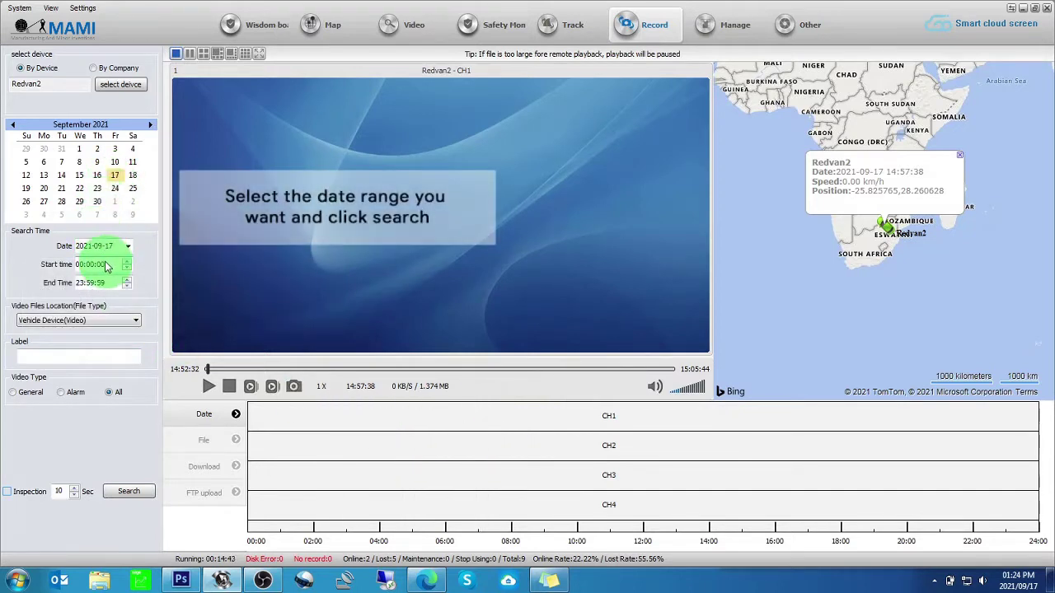
{"action": "left_click", "coordinate": [129, 492]}
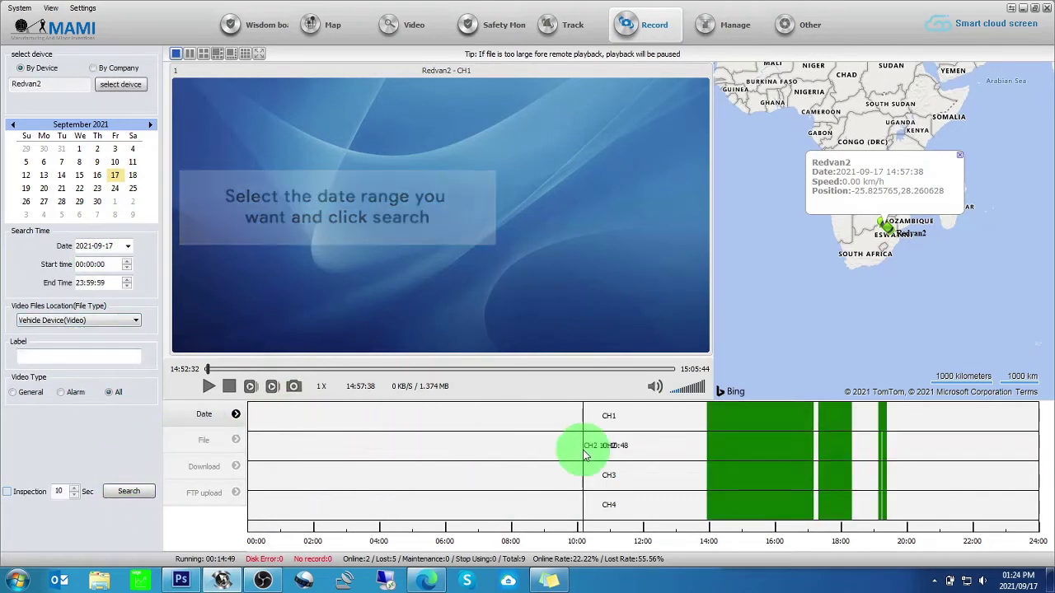
Step: Start playback of the CH2 recording at 14:16:48 and jump to 14:56:24 on the timeline
{"action": "left_click", "coordinate": [719, 457]}
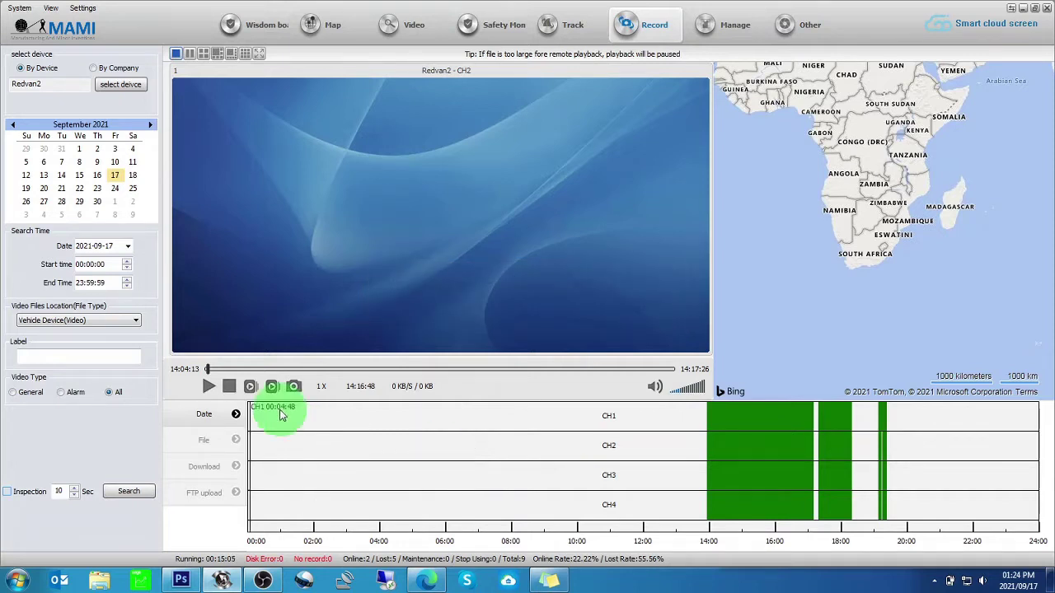
{"action": "left_click", "coordinate": [207, 387]}
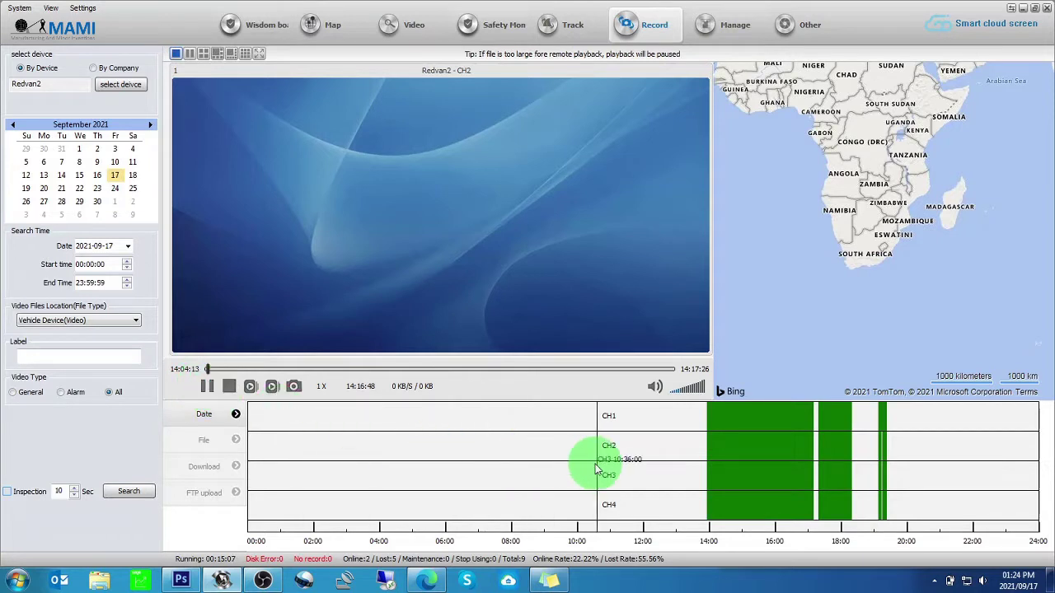
{"action": "left_click", "coordinate": [741, 453]}
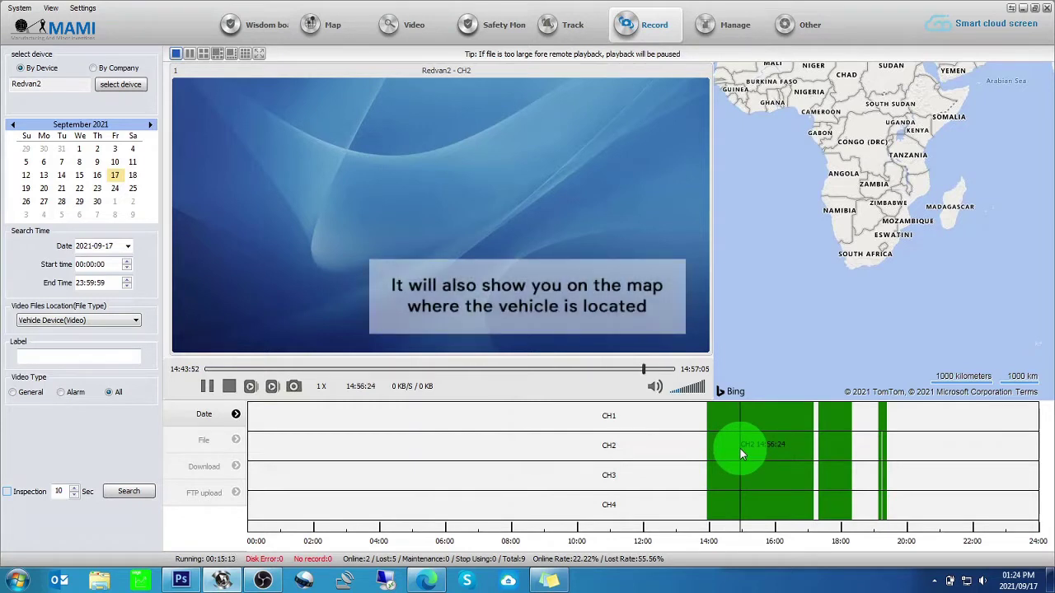
Step: Move the CH2 recording playback to about 15:33 on the timeline
{"action": "left_click", "coordinate": [528, 466]}
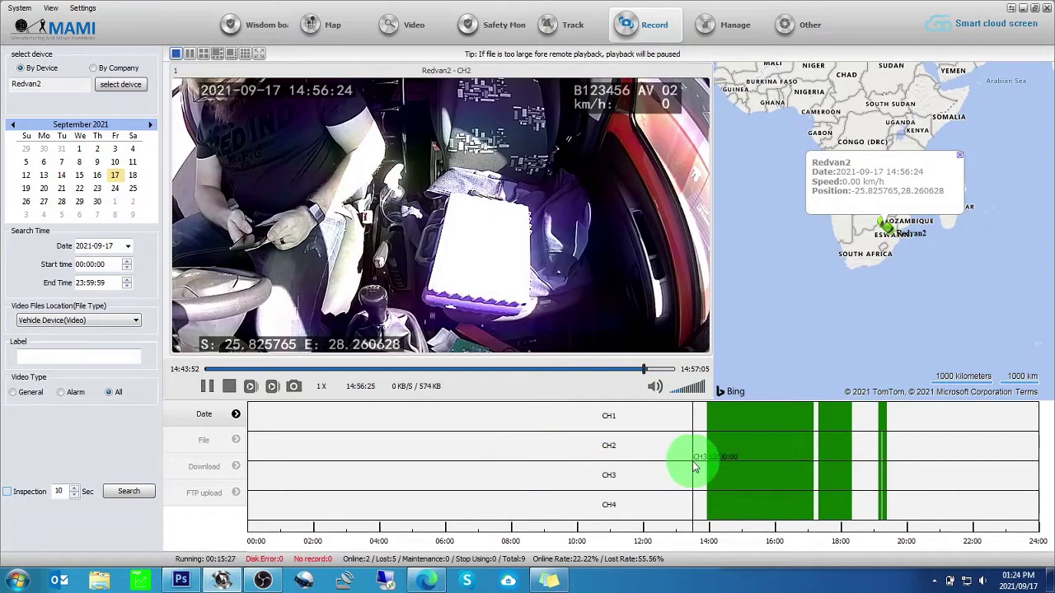
{"action": "left_click", "coordinate": [761, 455]}
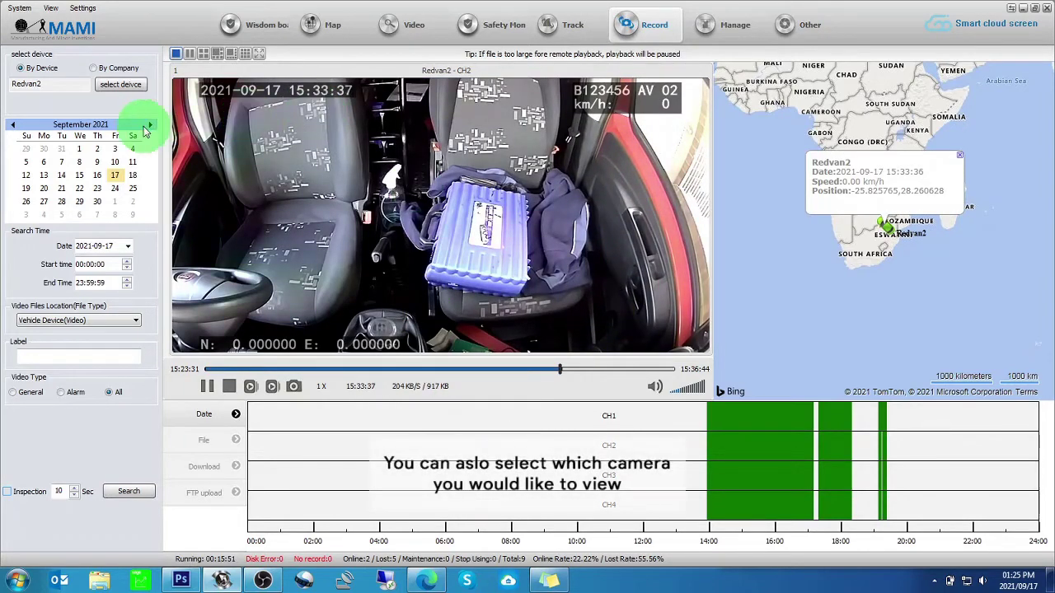
Step: Search only the CH1 recordings of Redvan2 for 2021-09-17 and play them from about 14:13:12
{"action": "left_click", "coordinate": [111, 85]}
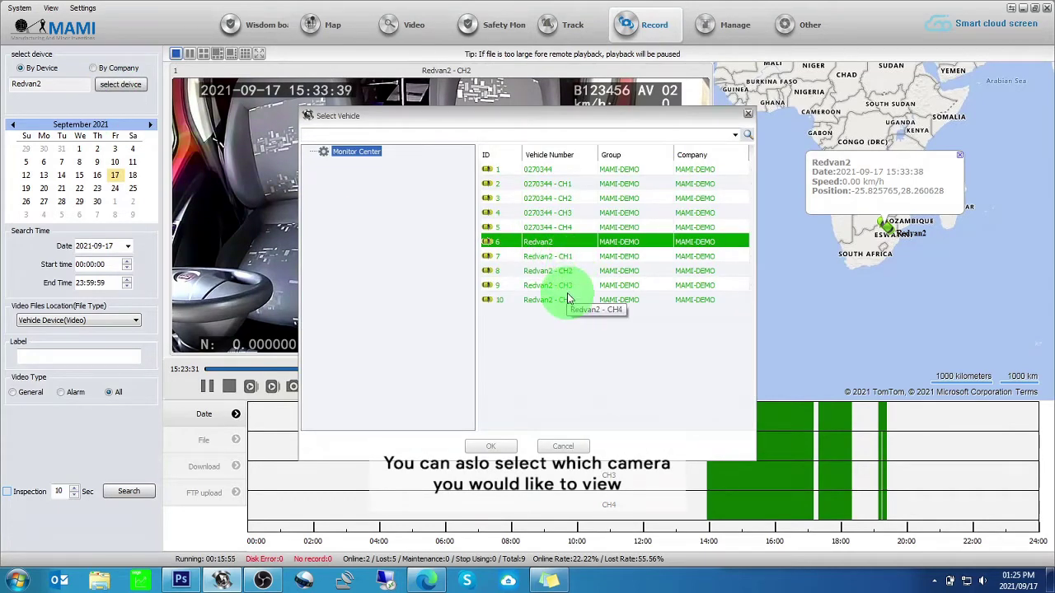
{"action": "left_click", "coordinate": [567, 257]}
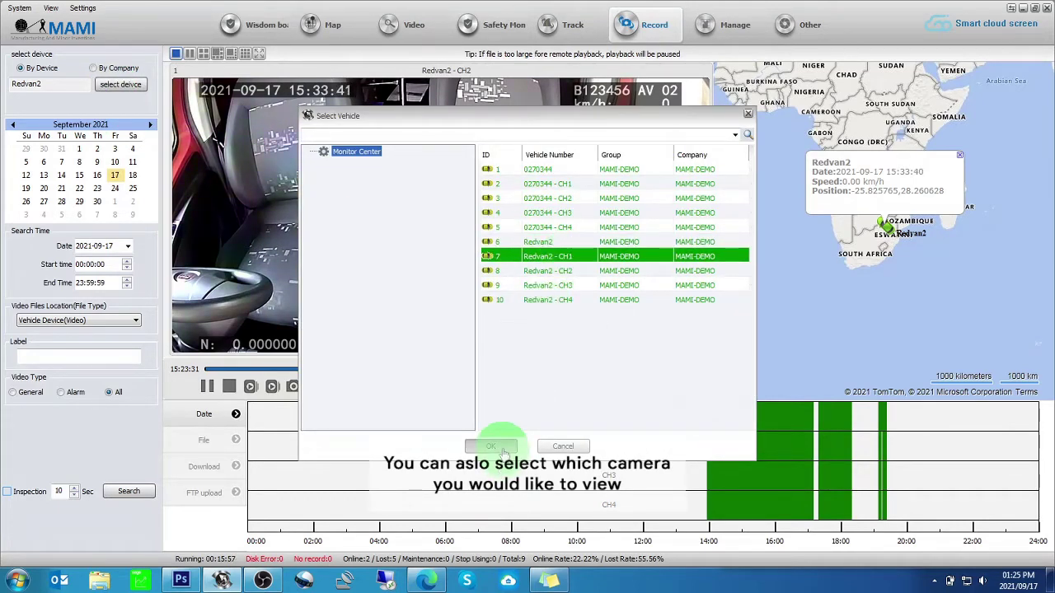
{"action": "left_click", "coordinate": [504, 450]}
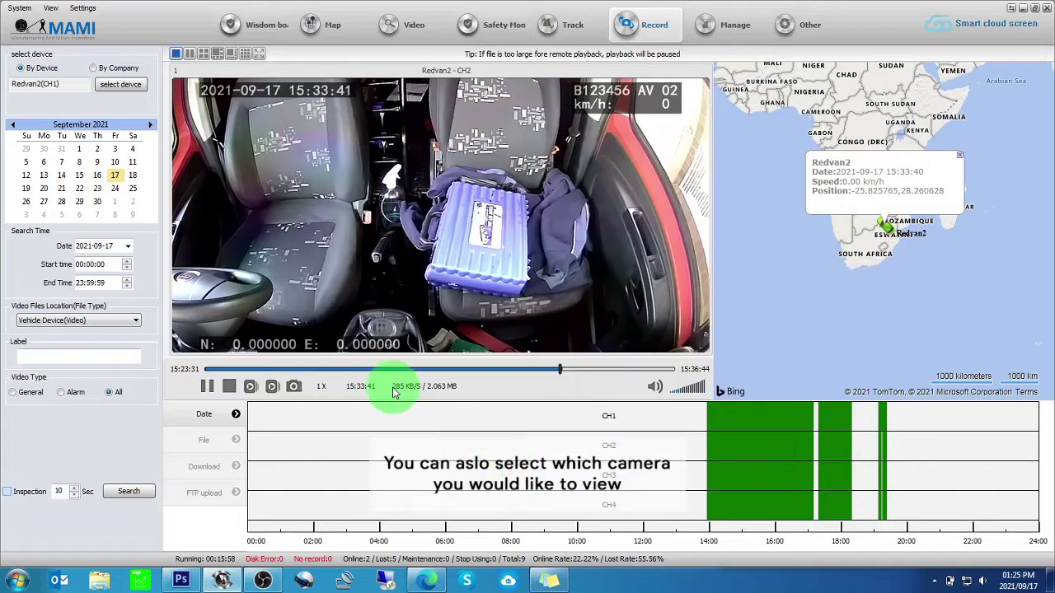
{"action": "left_click", "coordinate": [130, 492]}
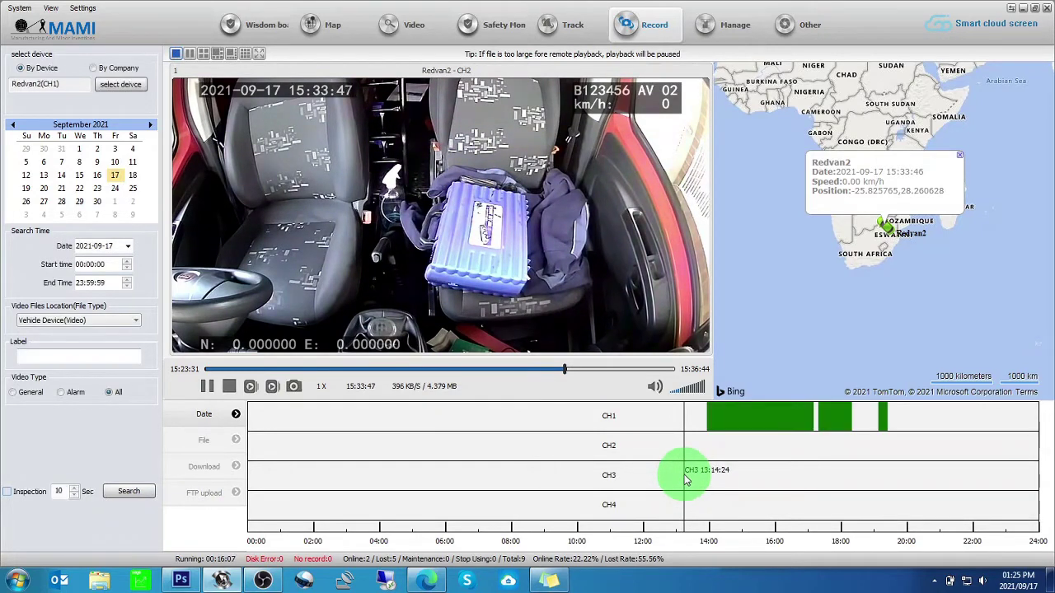
{"action": "left_click", "coordinate": [716, 419]}
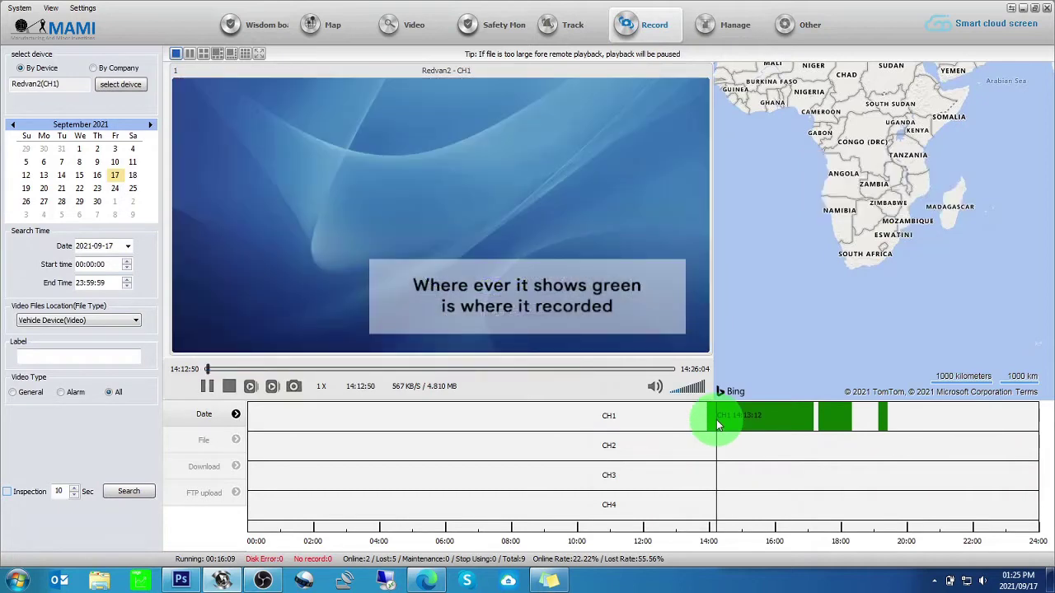
{"action": "left_click_drag", "start_coordinate": [716, 419], "coordinate": [711, 435]}
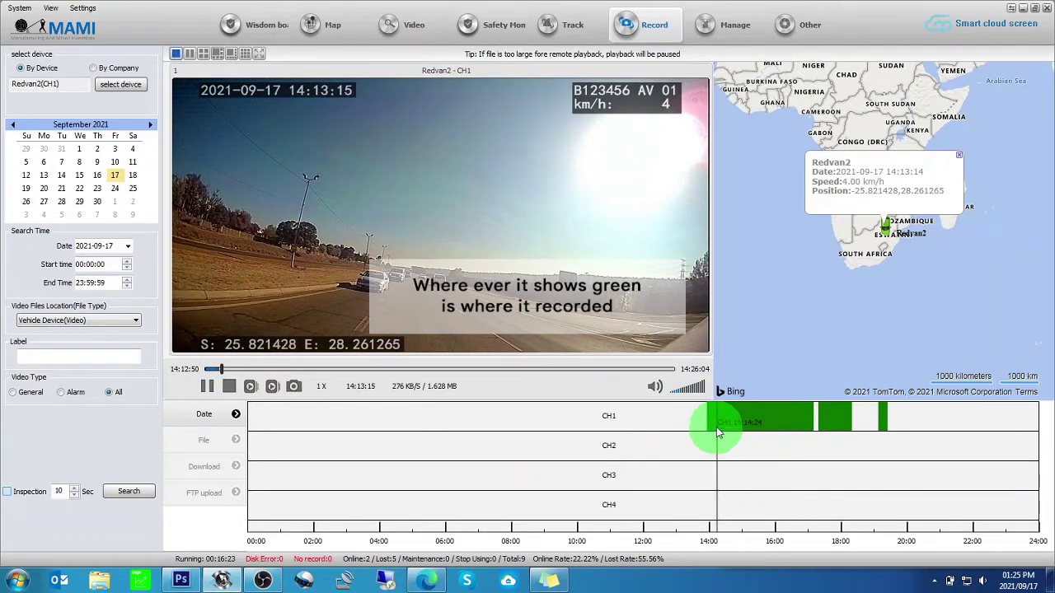
Step: Search only the CH2 recordings of Redvan2 for 2021-09-17 and play them from 14:24:00
{"action": "left_click", "coordinate": [121, 85]}
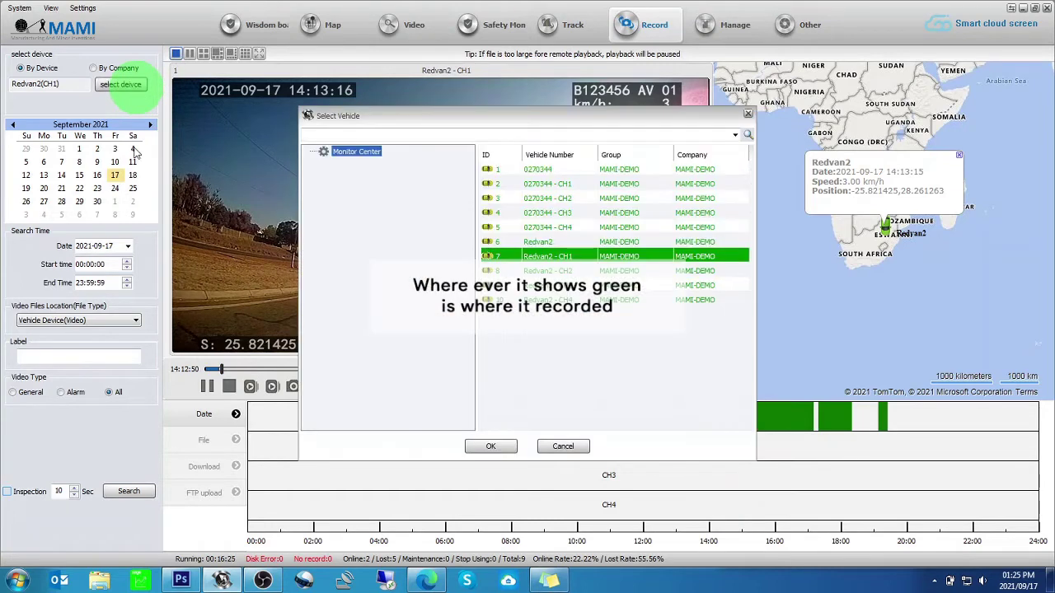
{"action": "double_click", "coordinate": [563, 272]}
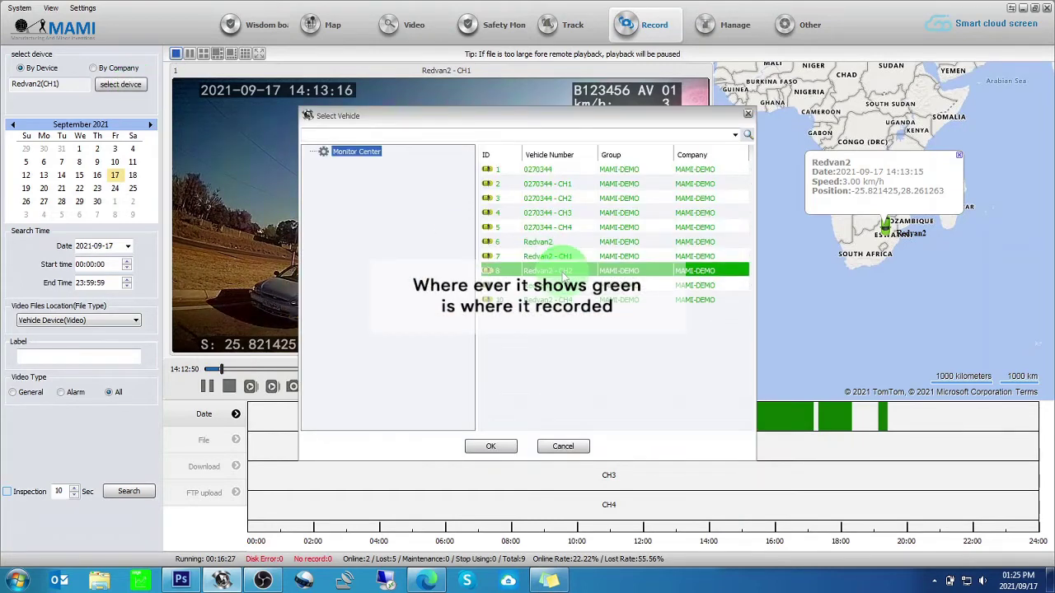
{"action": "left_click", "coordinate": [128, 490]}
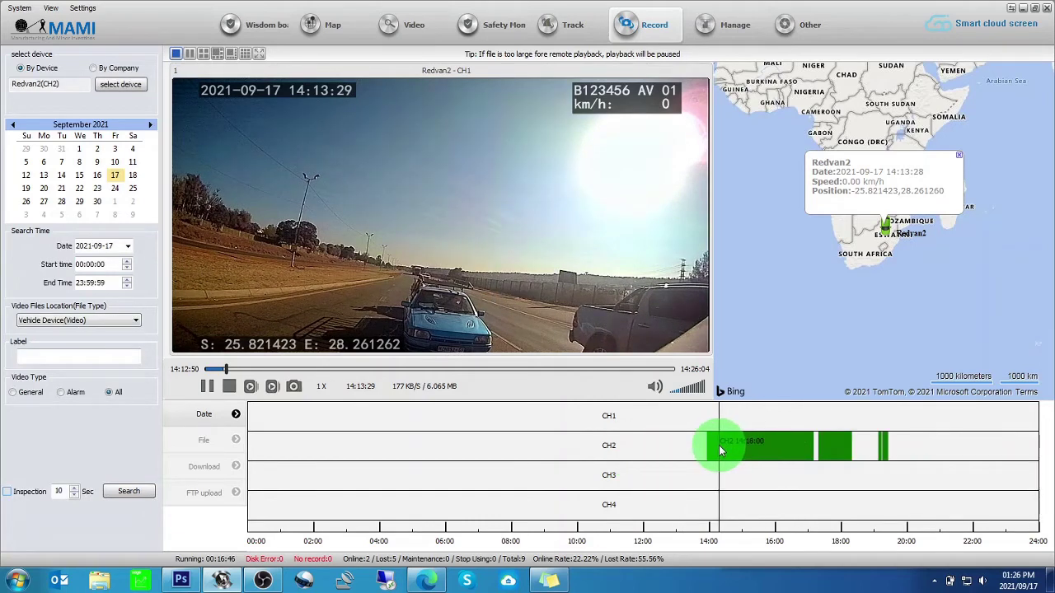
{"action": "left_click", "coordinate": [378, 445]}
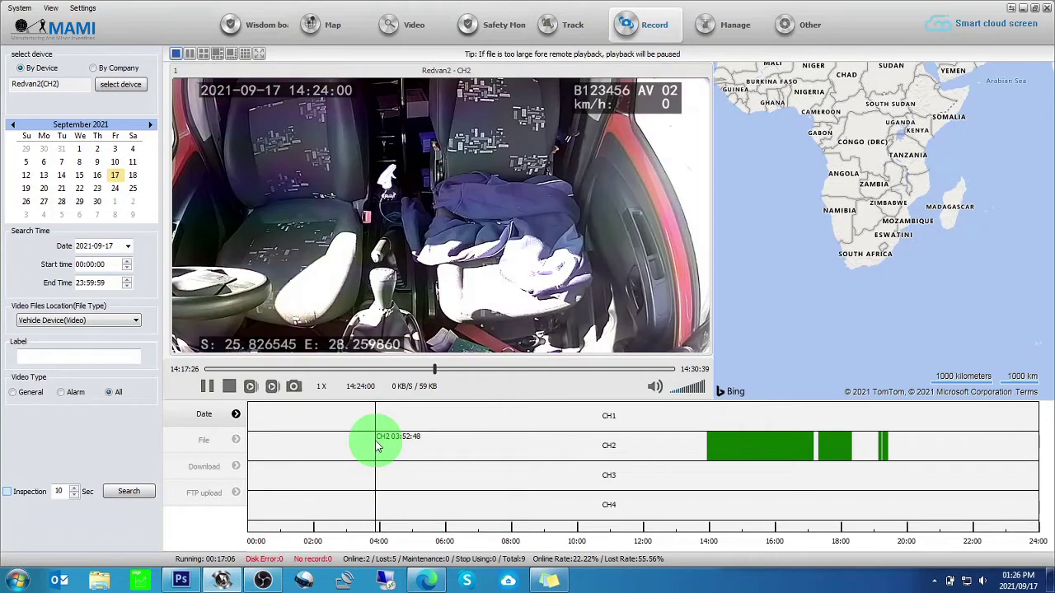
Step: Search only the CH3 recordings of Redvan2 for 2021-09-17 and play them from 14:12:00
{"action": "left_click", "coordinate": [129, 88]}
{"action": "double_click", "coordinate": [559, 287]}
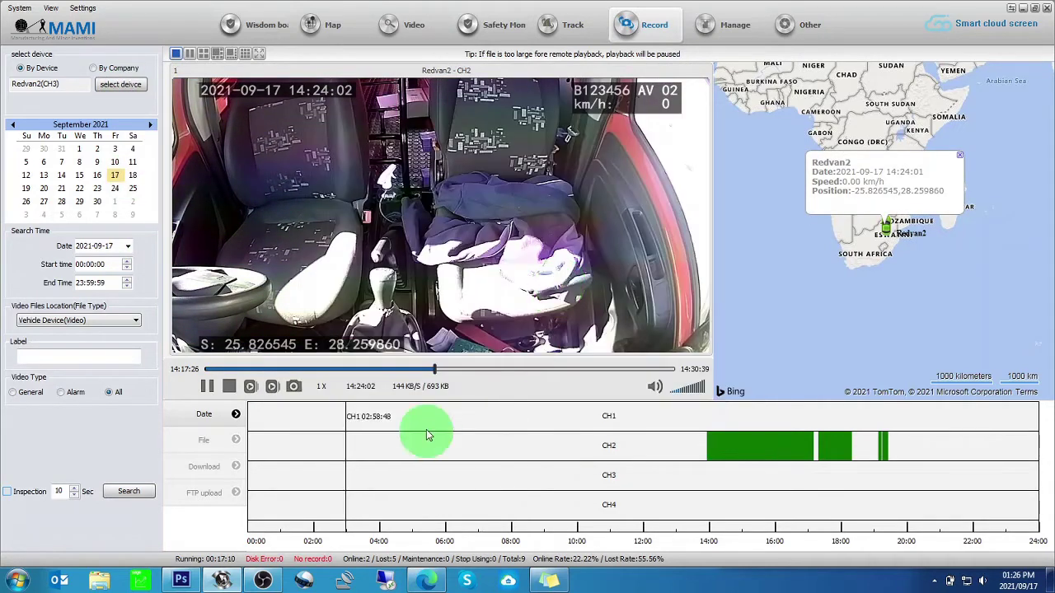
{"action": "left_click", "coordinate": [130, 492]}
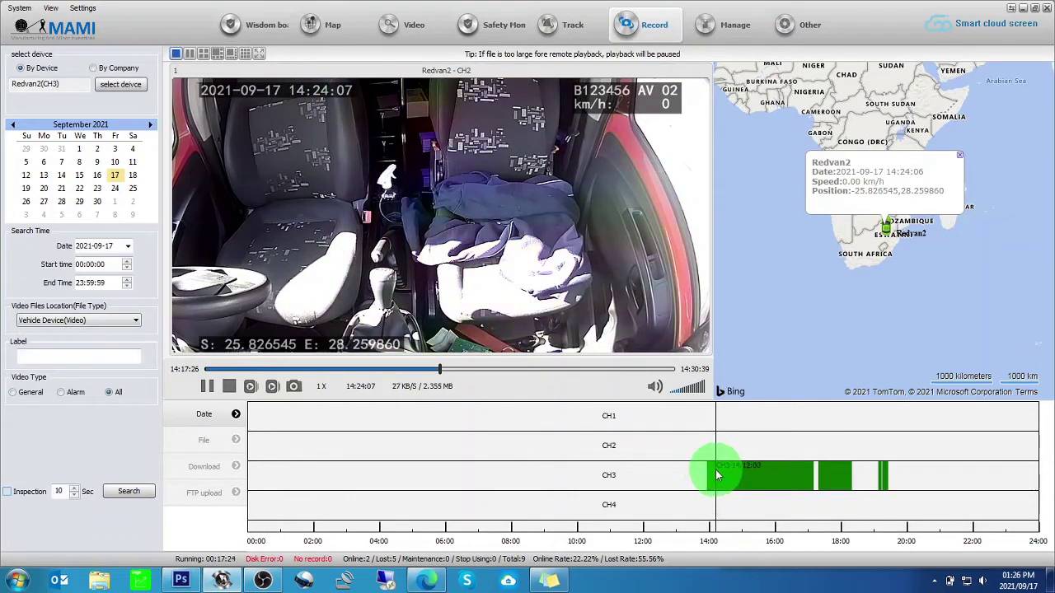
{"action": "left_click", "coordinate": [717, 474]}
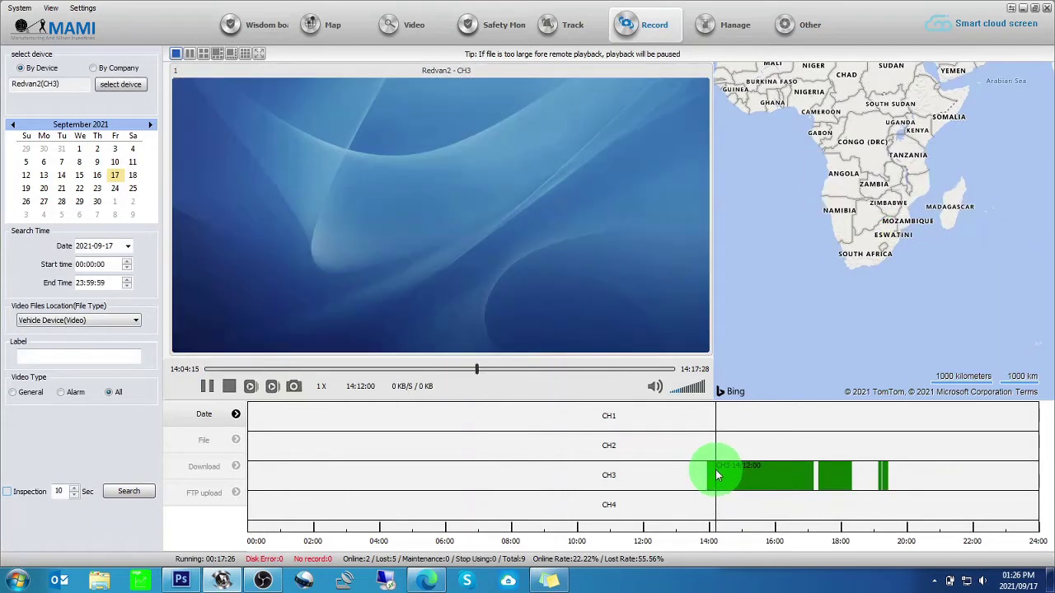
{"action": "left_click", "coordinate": [717, 475]}
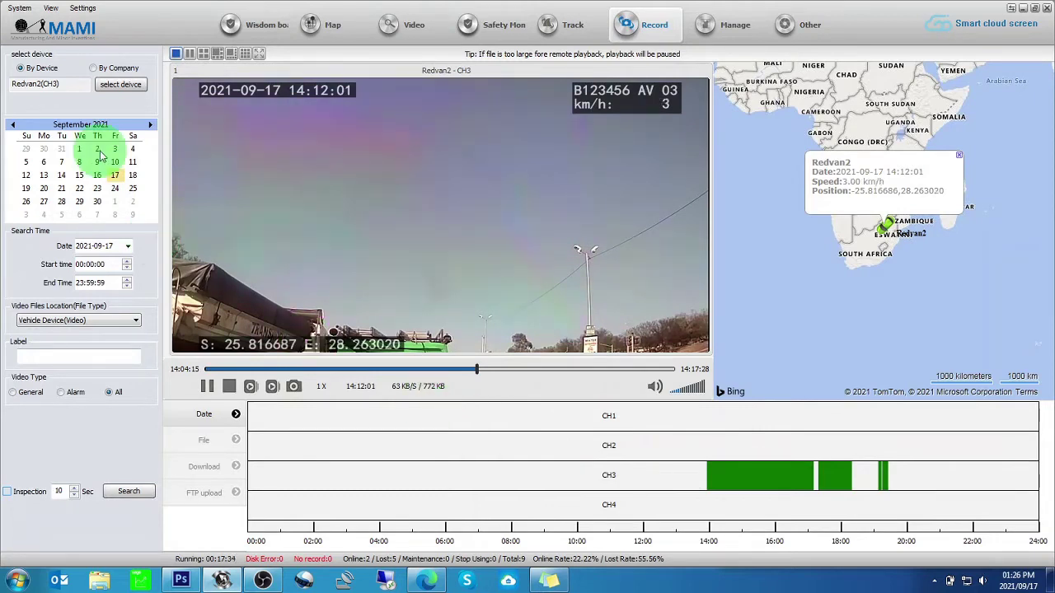
Step: Search only the CH4 recordings of Redvan2 for 2021-09-17 and play them from 14:49:12
{"action": "left_click", "coordinate": [116, 85]}
{"action": "double_click", "coordinate": [533, 300]}
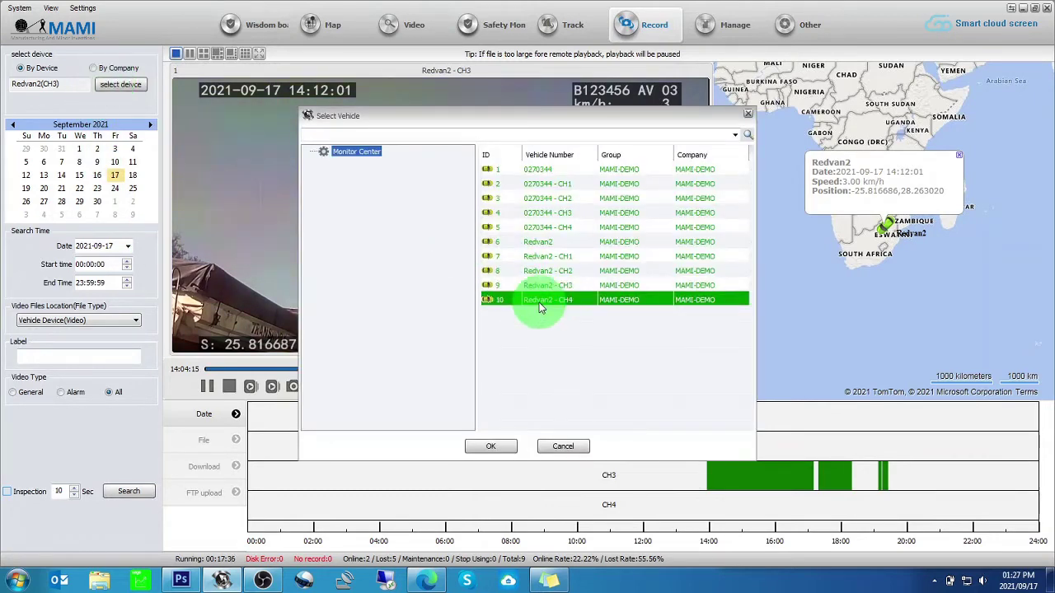
{"action": "left_click", "coordinate": [125, 490]}
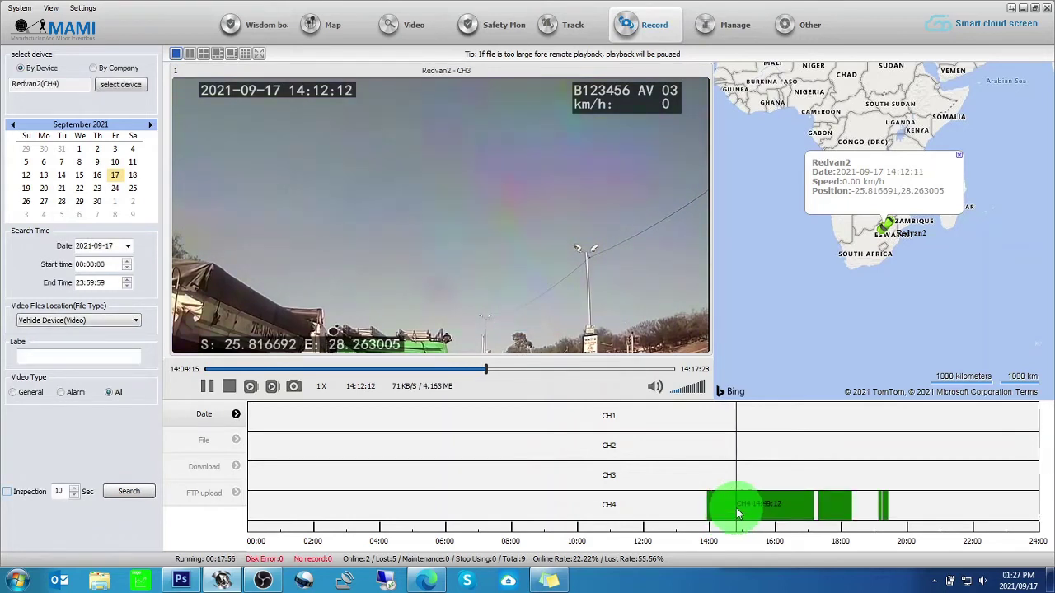
{"action": "left_click", "coordinate": [739, 515]}
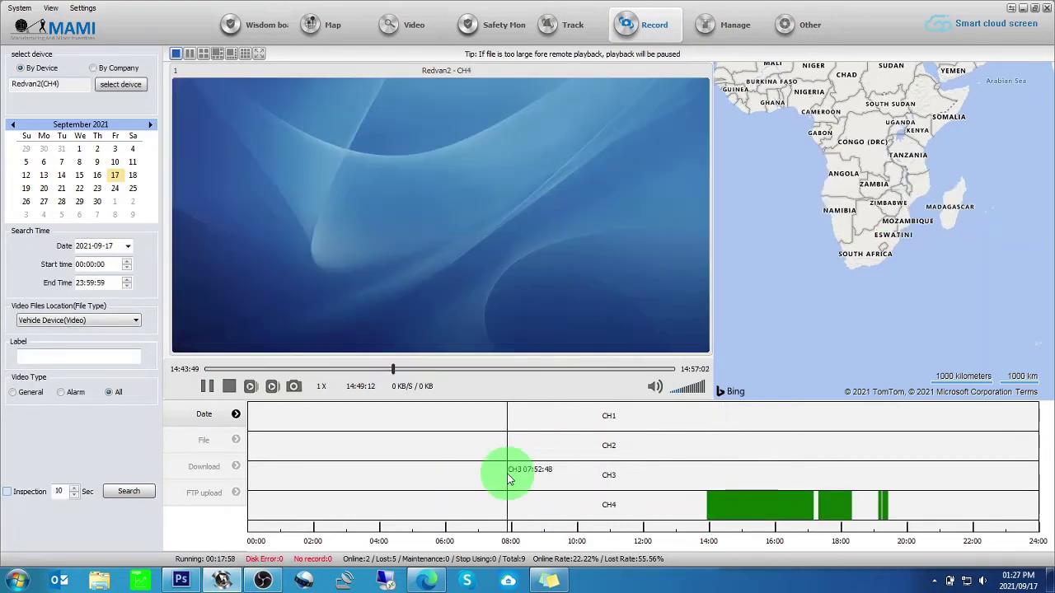
Step: Query the Overspeed Processing report in the management section with the time range set to Today
{"action": "left_click", "coordinate": [731, 28]}
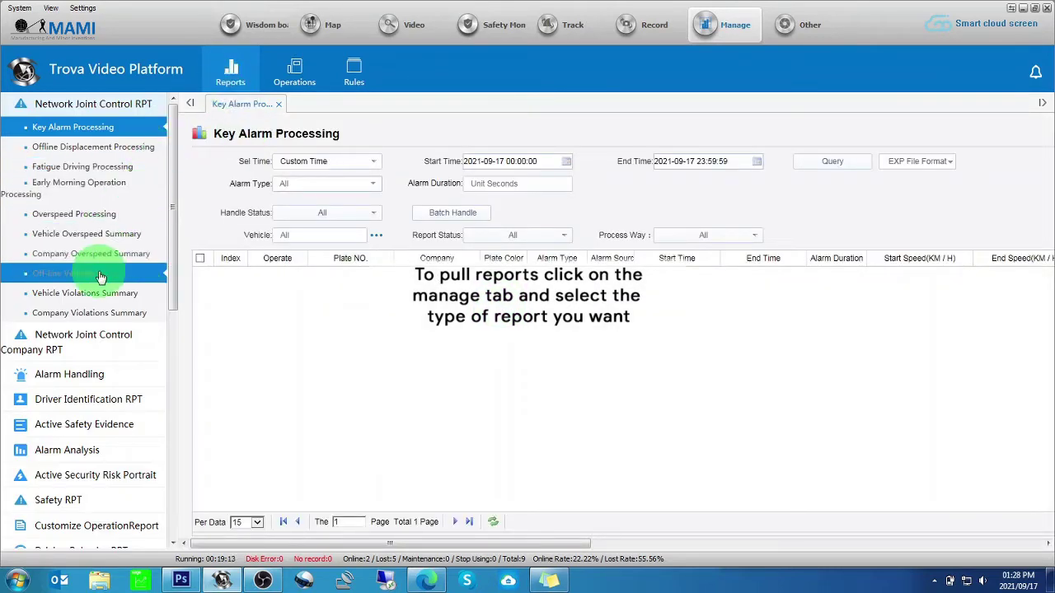
{"action": "left_click", "coordinate": [103, 216]}
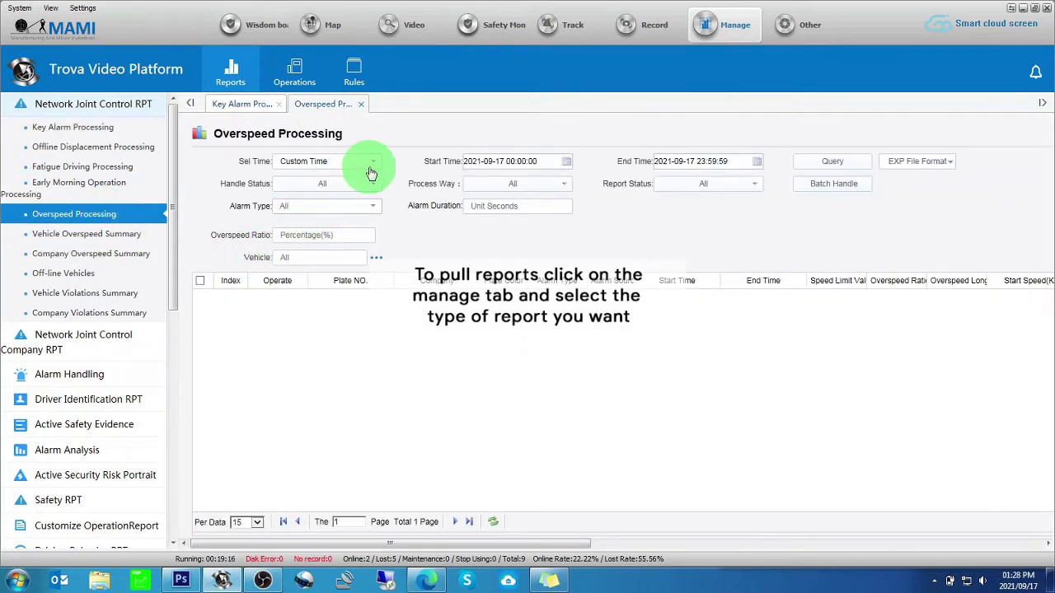
{"action": "left_click", "coordinate": [372, 163]}
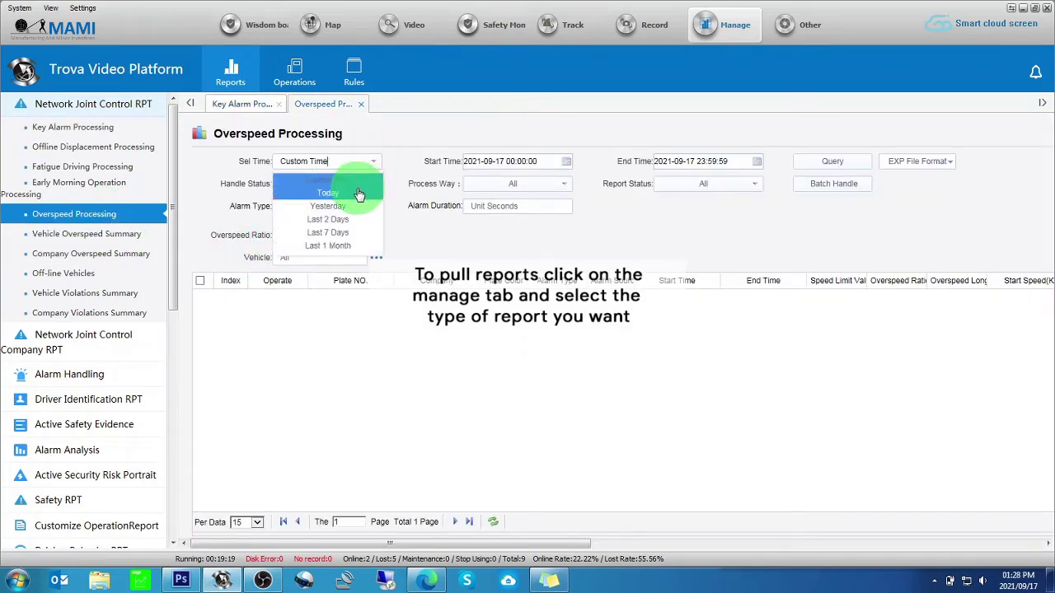
{"action": "left_click", "coordinate": [361, 193]}
{"action": "left_click", "coordinate": [844, 165]}
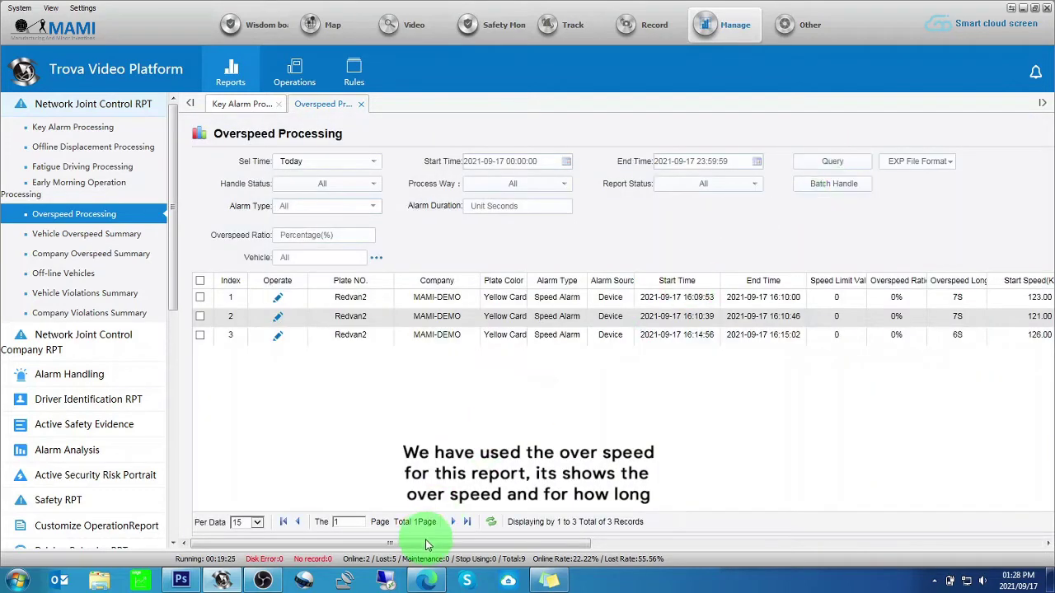
Step: Review the overspeed duration and speed columns and export the report to Excel
{"action": "left_click_drag", "start_coordinate": [425, 541], "coordinate": [584, 542]}
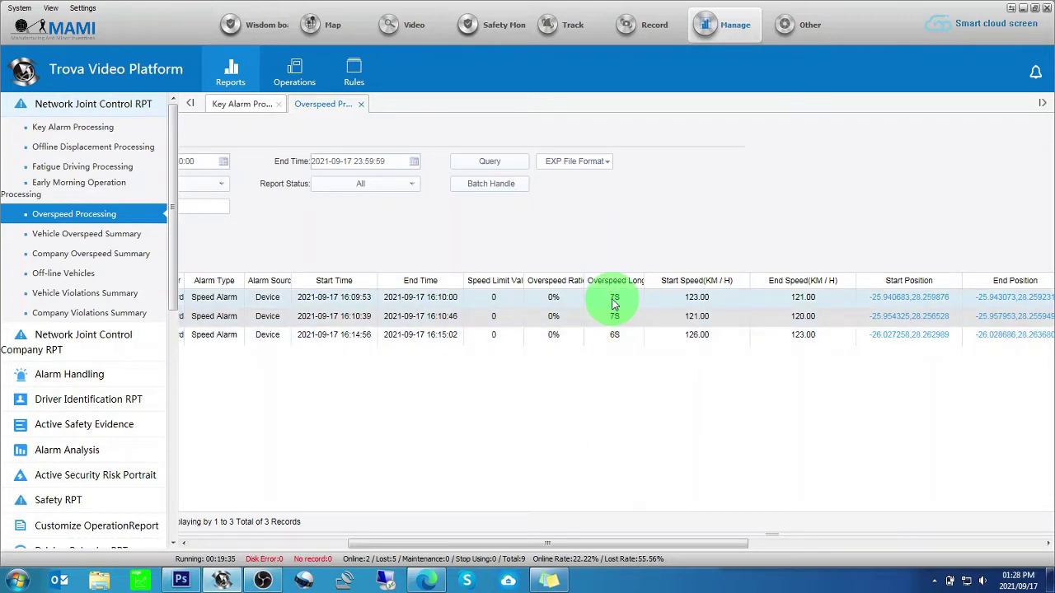
{"action": "left_click", "coordinate": [607, 166]}
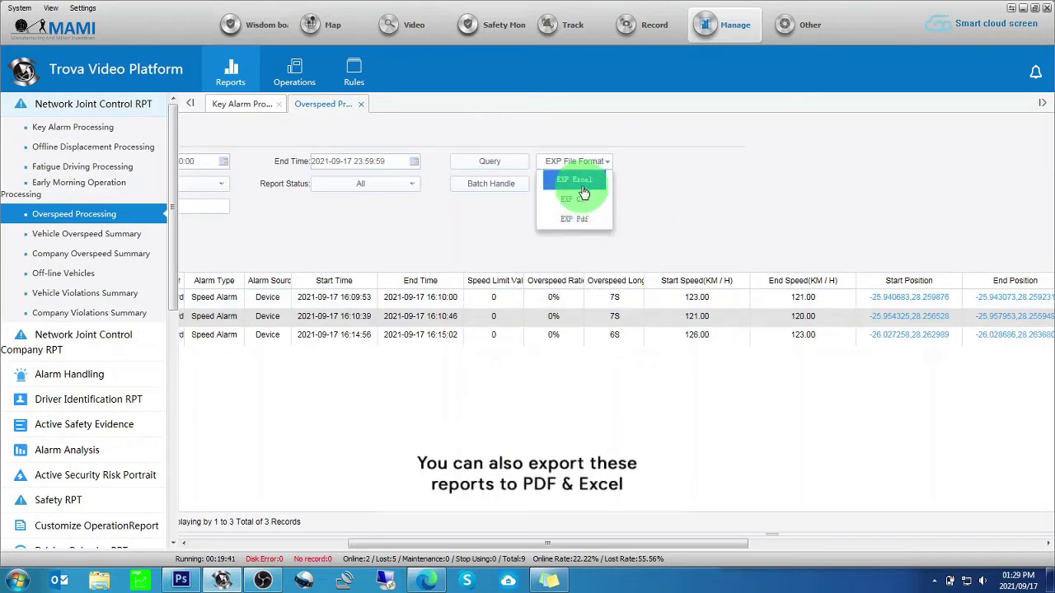
{"action": "left_click", "coordinate": [583, 181]}
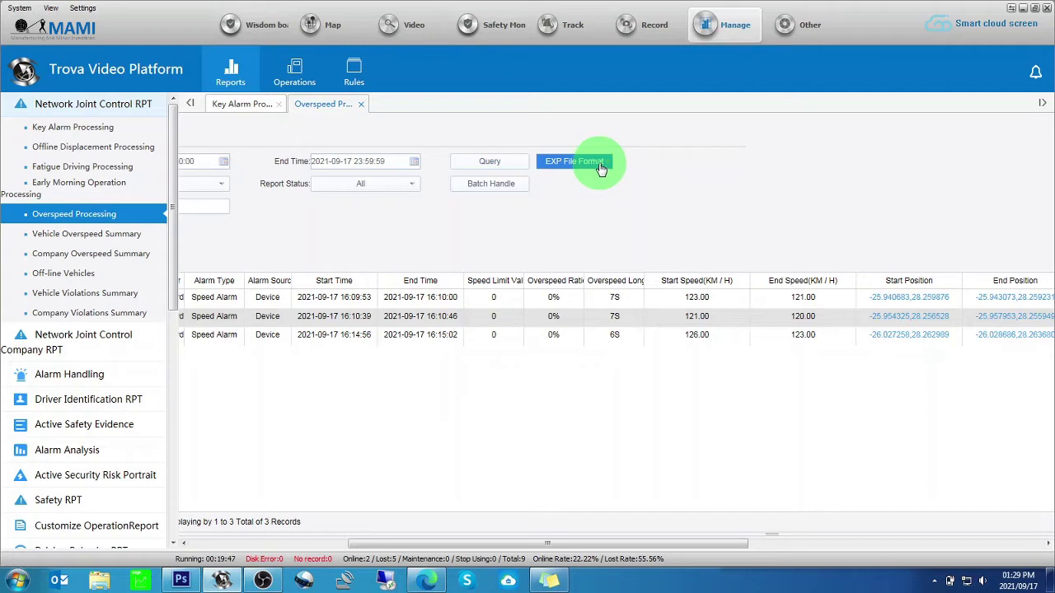
Step: Return to the map, close the Redvan2 information balloon and stop the live preview of all channels
{"action": "left_click", "coordinate": [327, 33]}
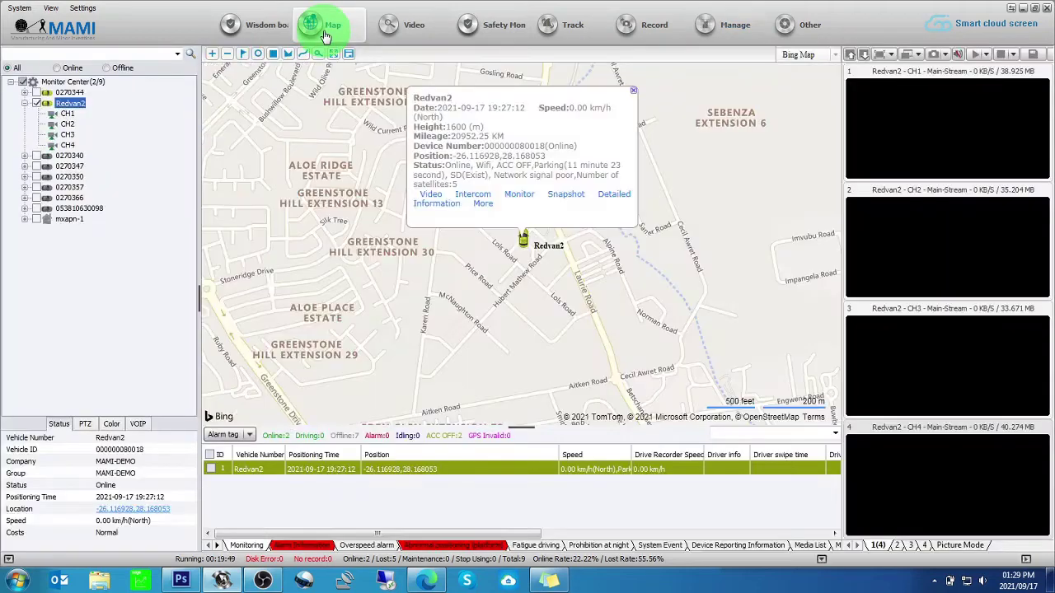
{"action": "left_click", "coordinate": [633, 97]}
{"action": "right_click", "coordinate": [918, 146]}
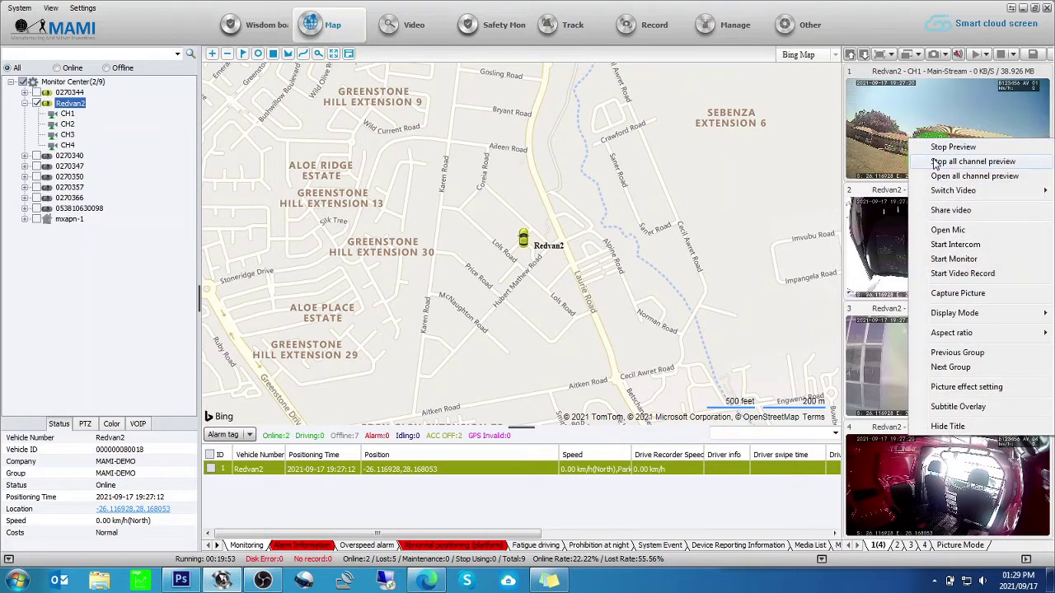
{"action": "left_click", "coordinate": [936, 163]}
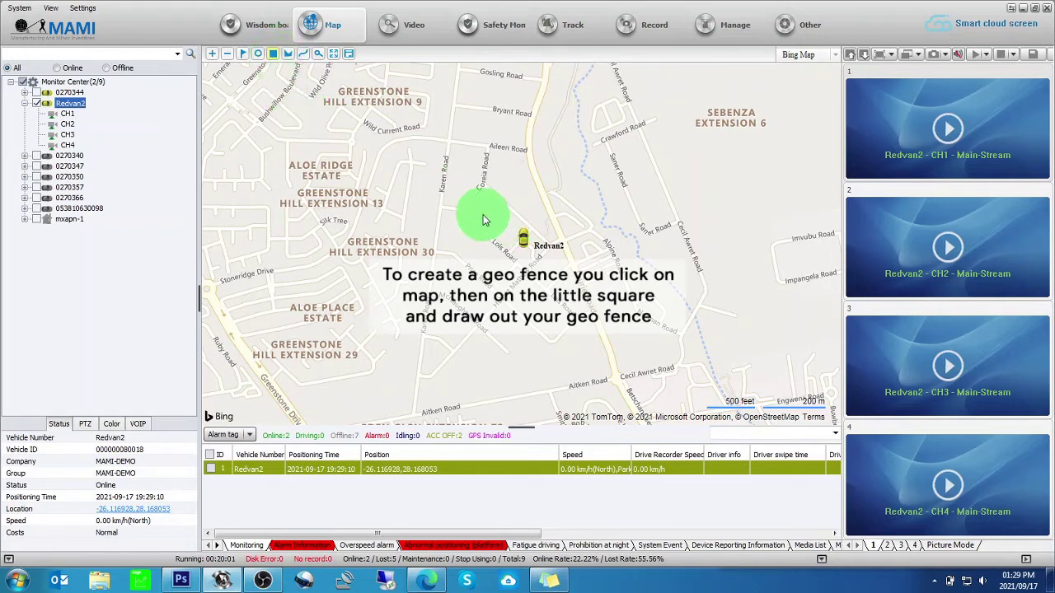
Step: Draw a rectangular geofence around Redvan2 from about -26.116, 28.167 to -26.118, 28.169 and save it as Office
{"action": "left_click_drag", "start_coordinate": [483, 214], "coordinate": [564, 281]}
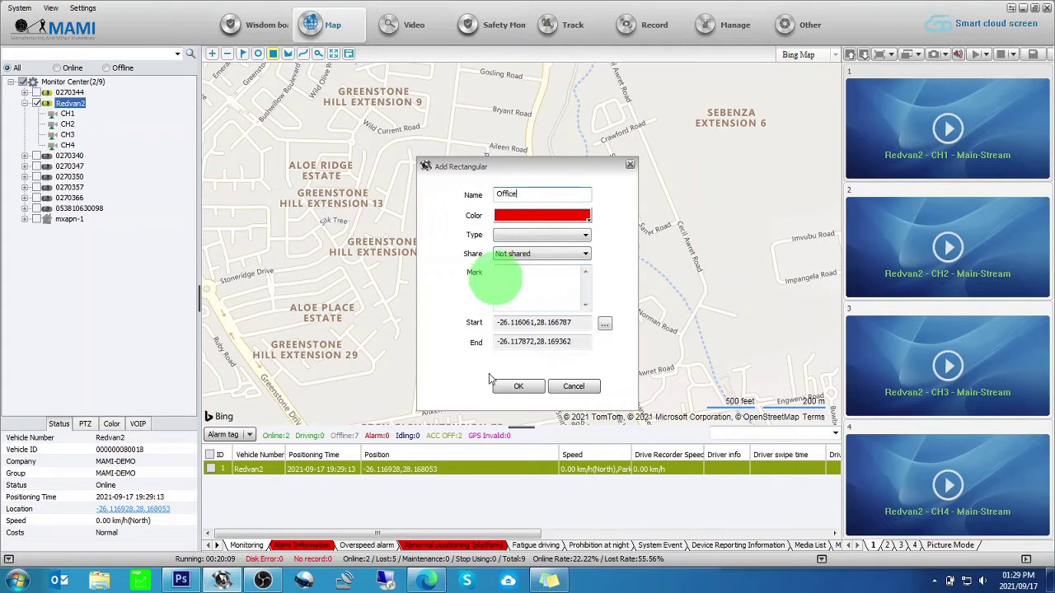
{"action": "left_click", "coordinate": [515, 387]}
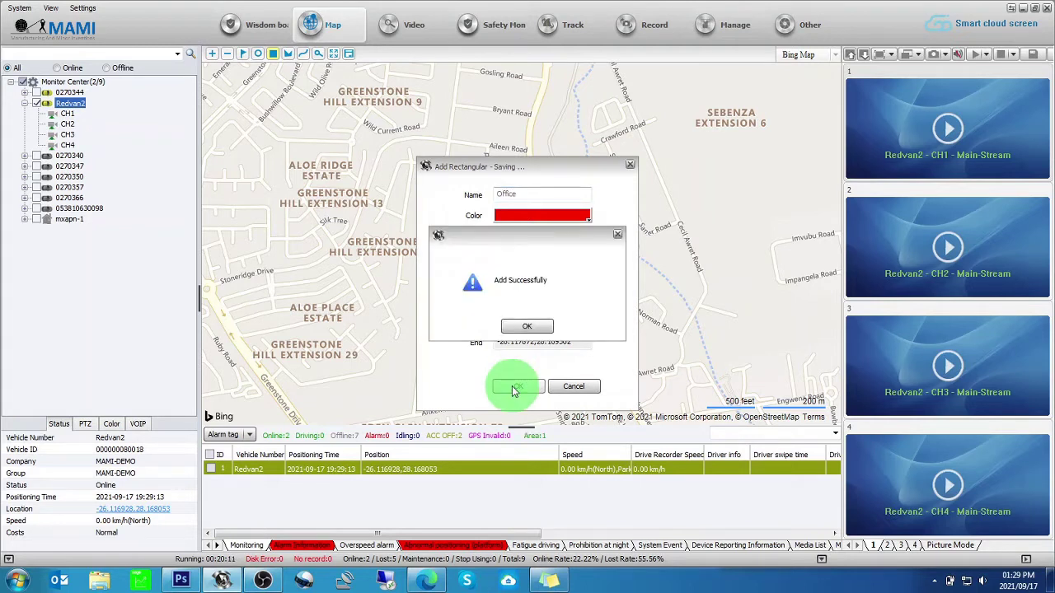
{"action": "left_click", "coordinate": [527, 326]}
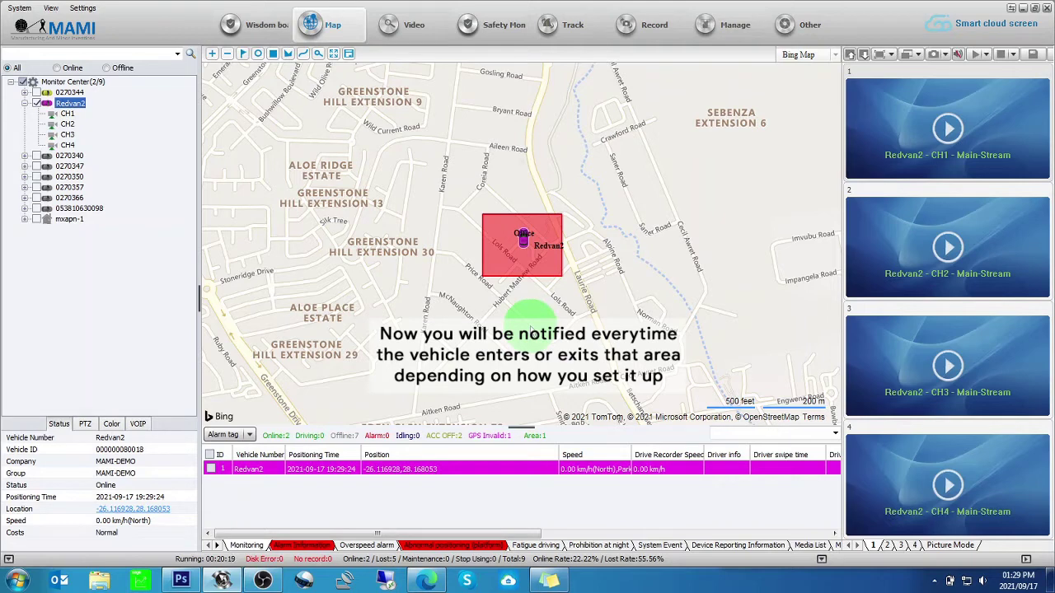
Step: Delete the Office geofence from the list of saved map areas and confirm the deletion
{"action": "left_click", "coordinate": [839, 547]}
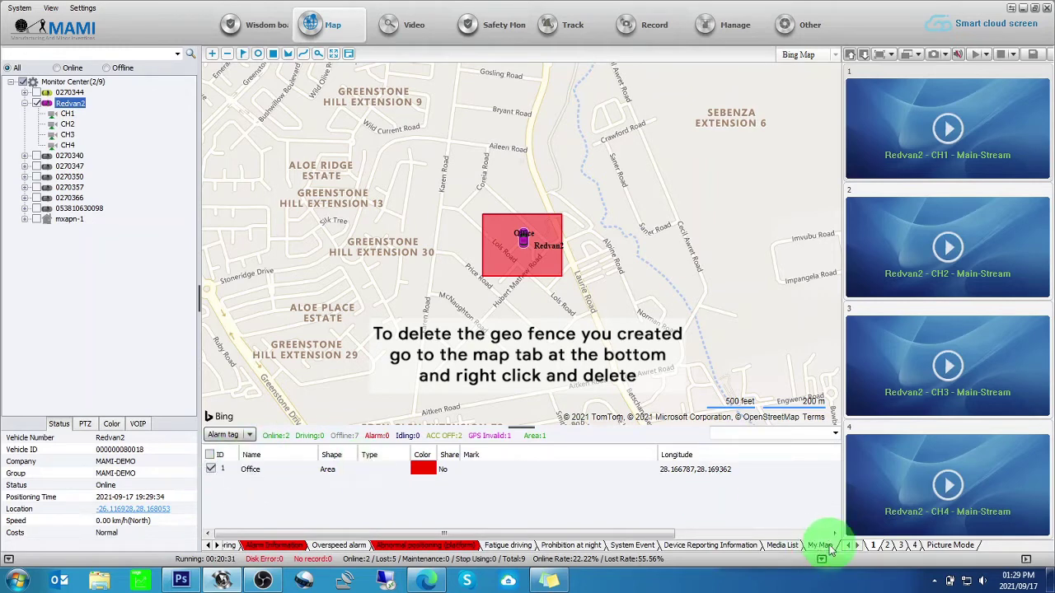
{"action": "left_click", "coordinate": [277, 473]}
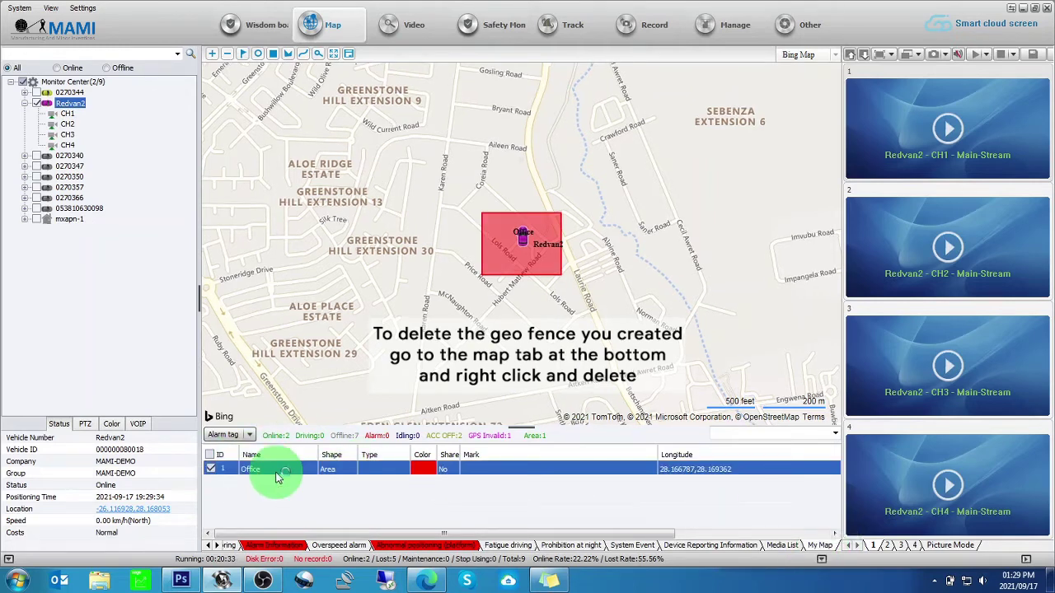
{"action": "right_click", "coordinate": [277, 473]}
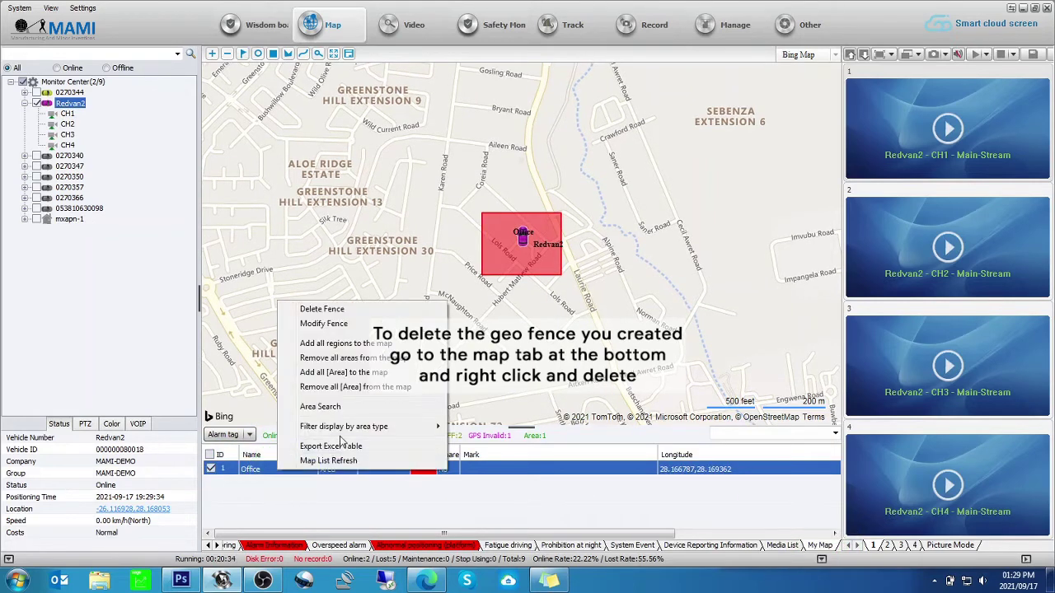
{"action": "left_click", "coordinate": [343, 310]}
{"action": "left_click", "coordinate": [478, 326]}
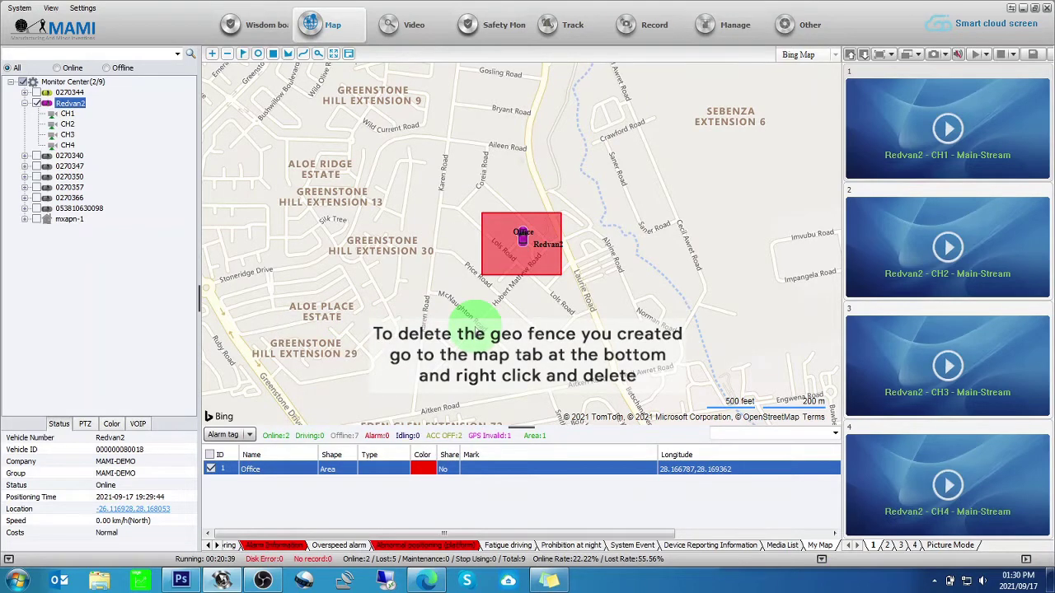
{"action": "right_click", "coordinate": [288, 470]}
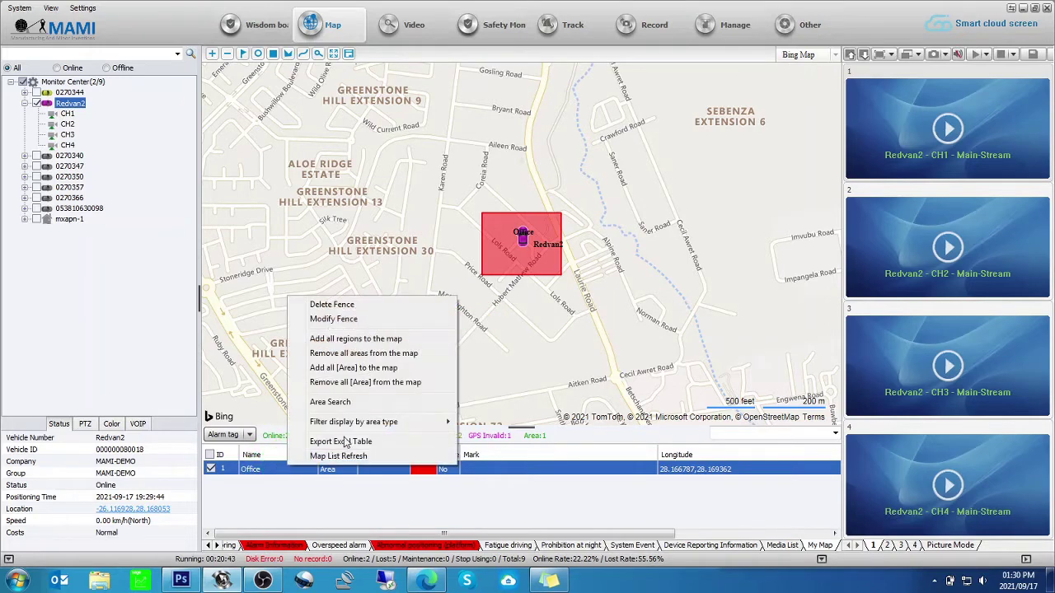
{"action": "left_click", "coordinate": [340, 306]}
{"action": "left_click", "coordinate": [496, 328]}
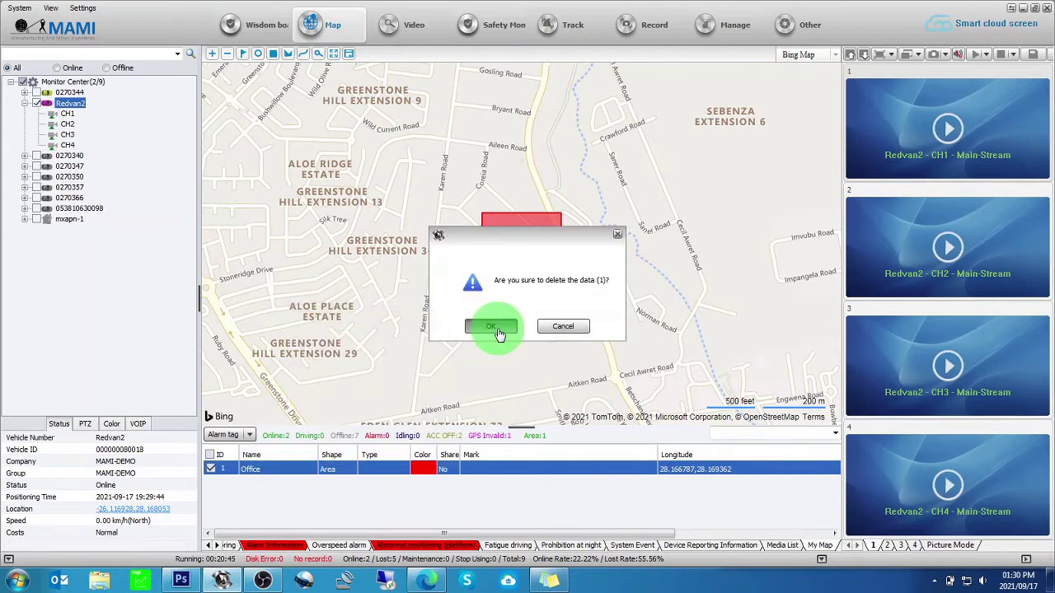
{"action": "left_click", "coordinate": [534, 327]}
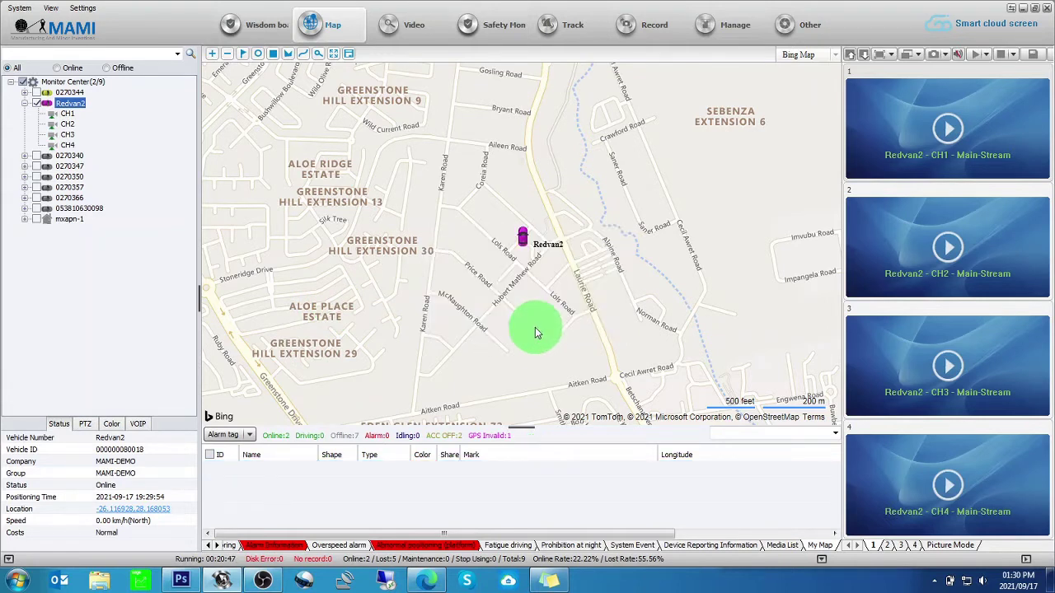
Step: View the Daily Dashboard statistics for the last 7 days and the last 30 days
{"action": "left_click", "coordinate": [251, 29]}
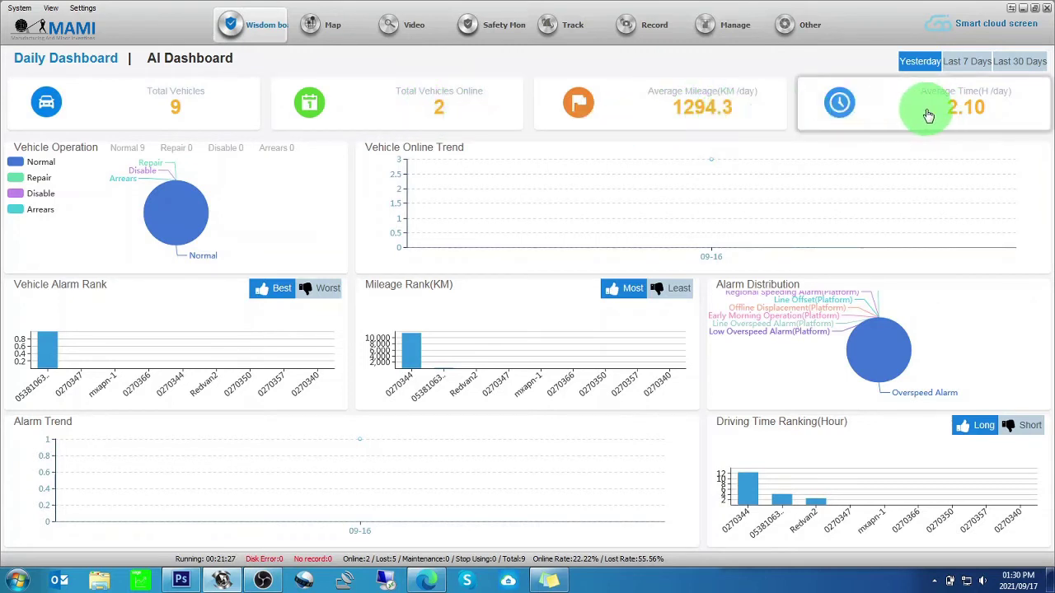
{"action": "left_click", "coordinate": [960, 65]}
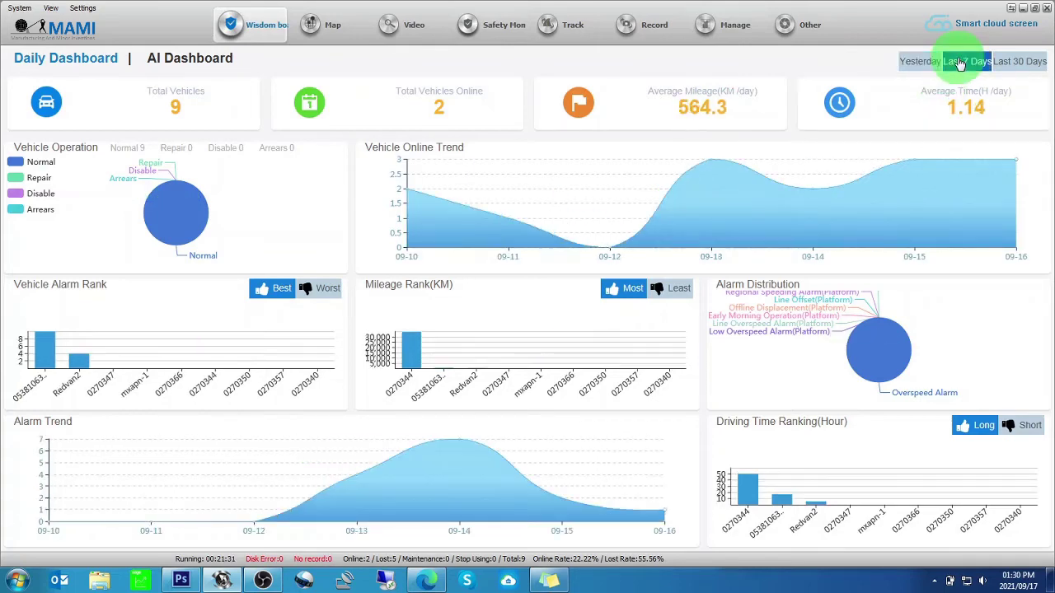
{"action": "left_click", "coordinate": [1004, 64]}
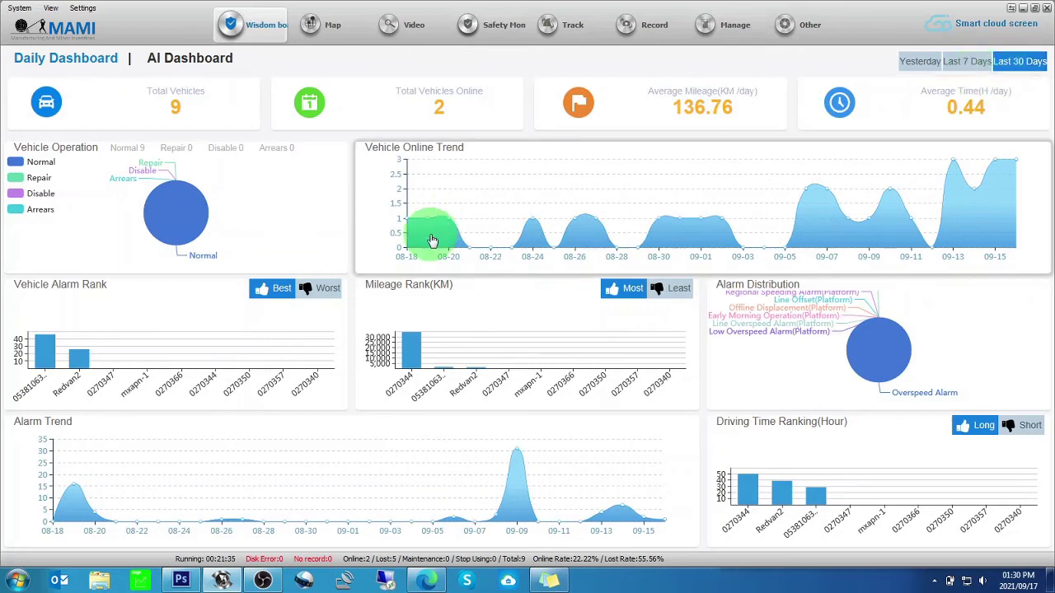
Step: Switch the Vehicle Alarm Rank to Worst and back to Best, and return the dashboard period to Yesterday
{"action": "left_click", "coordinate": [313, 290]}
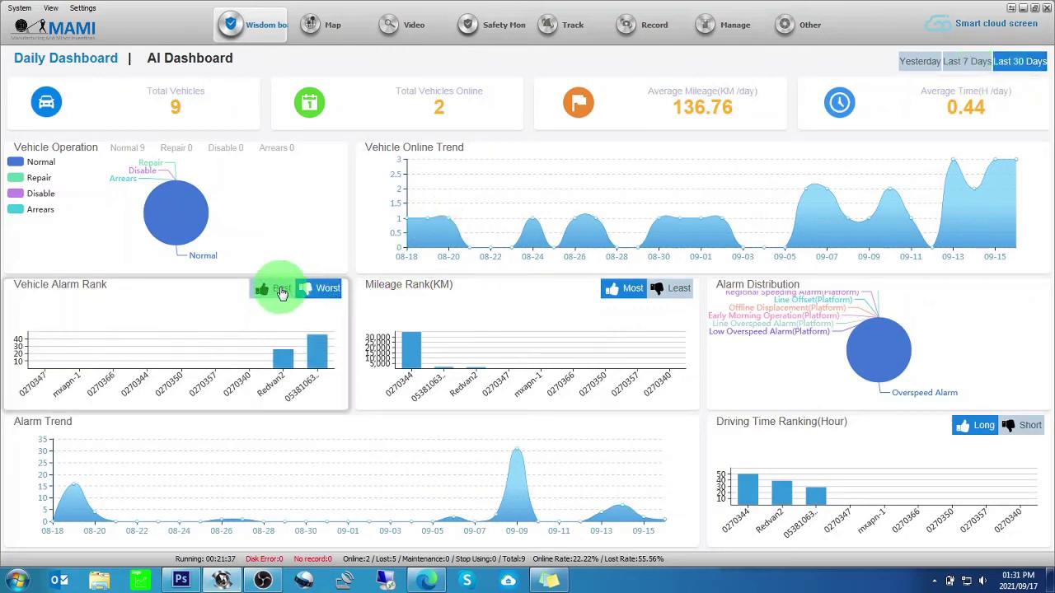
{"action": "left_click", "coordinate": [281, 293]}
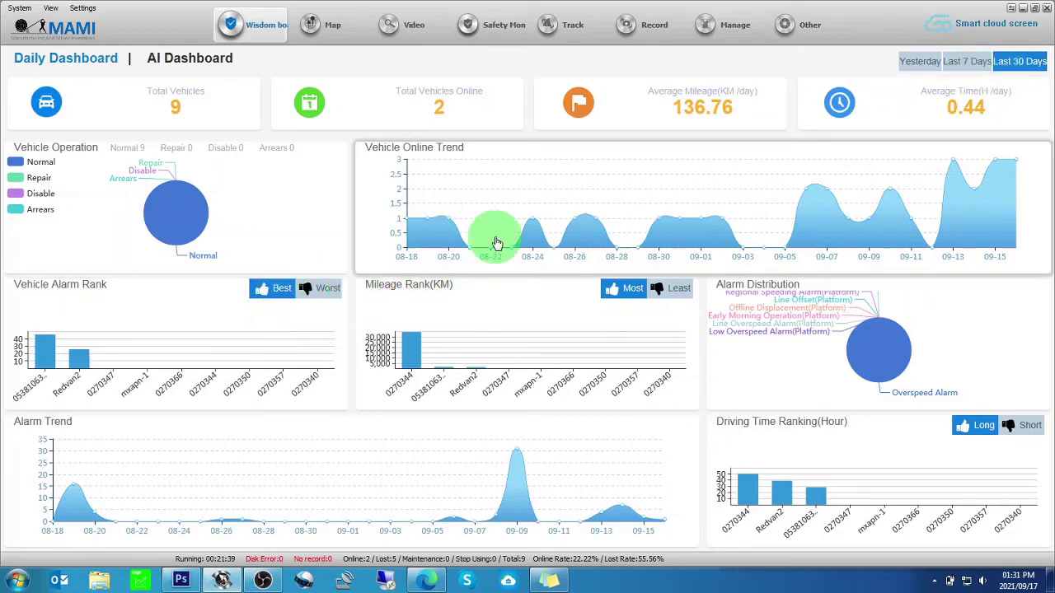
{"action": "left_click", "coordinate": [906, 64]}
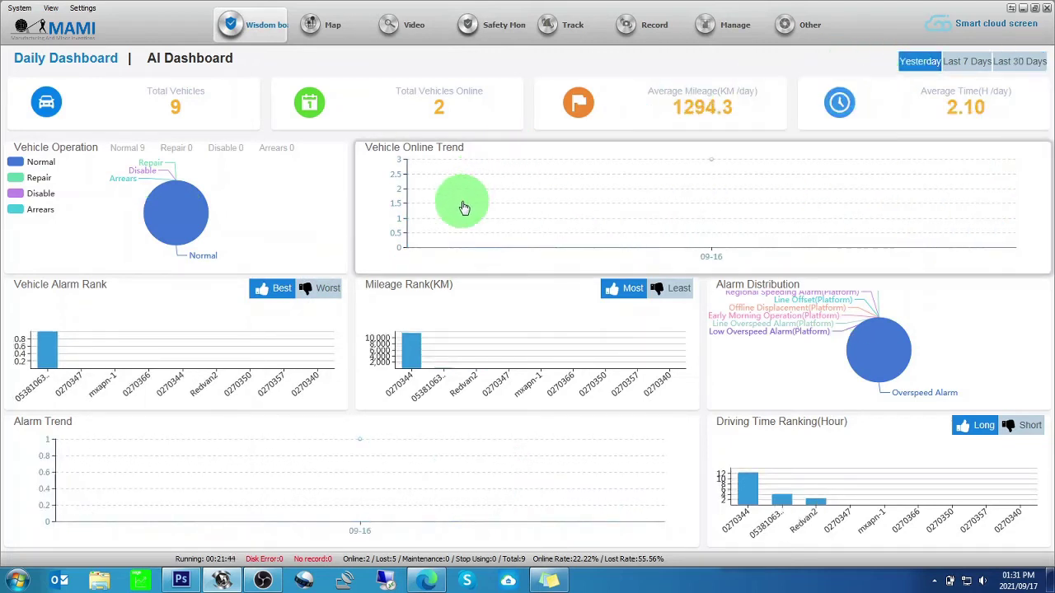
Step: Return to the map and examine the alarm types offered in Alarm Config, leaving the configuration without changes
{"action": "left_click", "coordinate": [307, 26]}
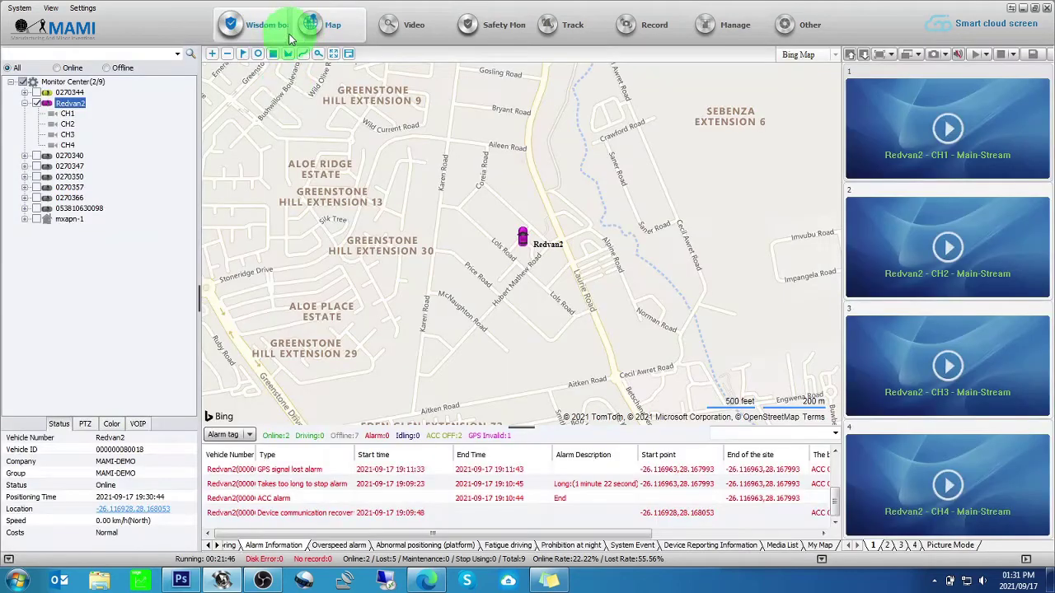
{"action": "left_click", "coordinate": [804, 29]}
{"action": "left_click", "coordinate": [441, 193]}
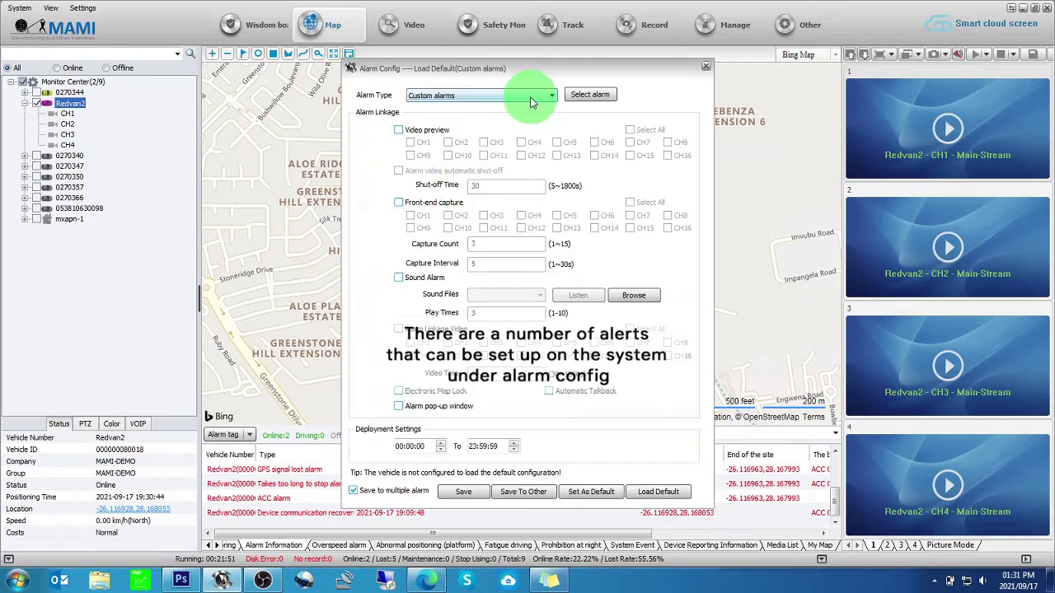
{"action": "left_click", "coordinate": [509, 97]}
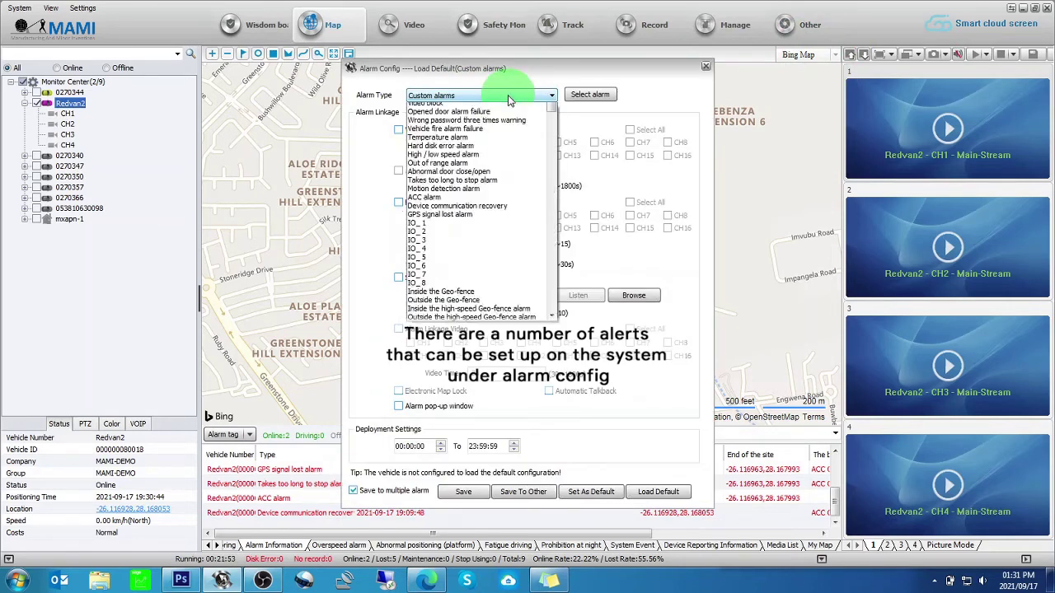
{"action": "scroll", "coordinate": [439, 215], "scroll_direction": "up", "scroll_amount": 1}
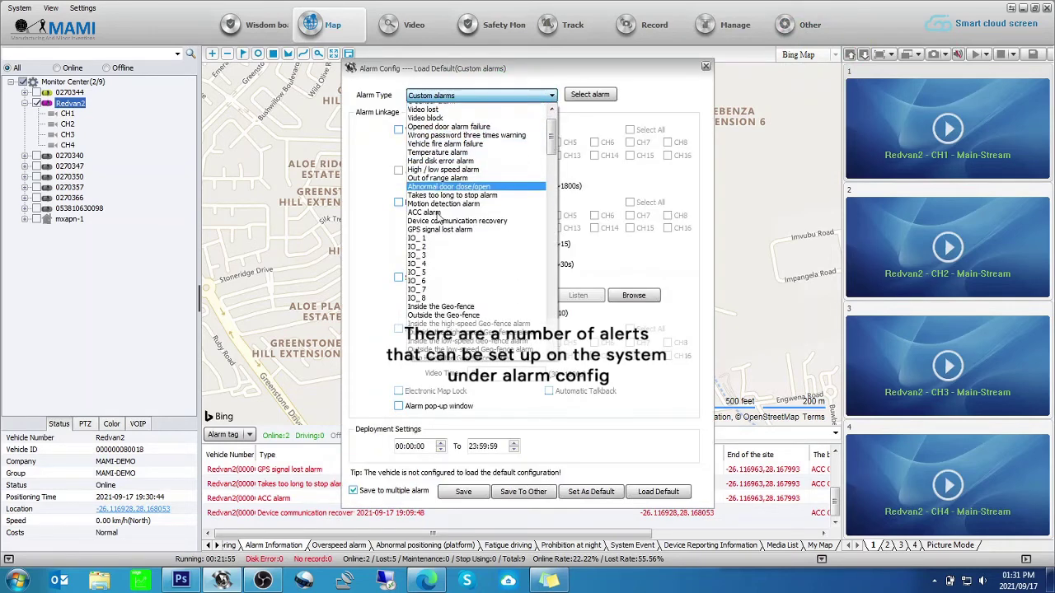
{"action": "scroll", "coordinate": [441, 216], "scroll_direction": "down", "scroll_amount": 8}
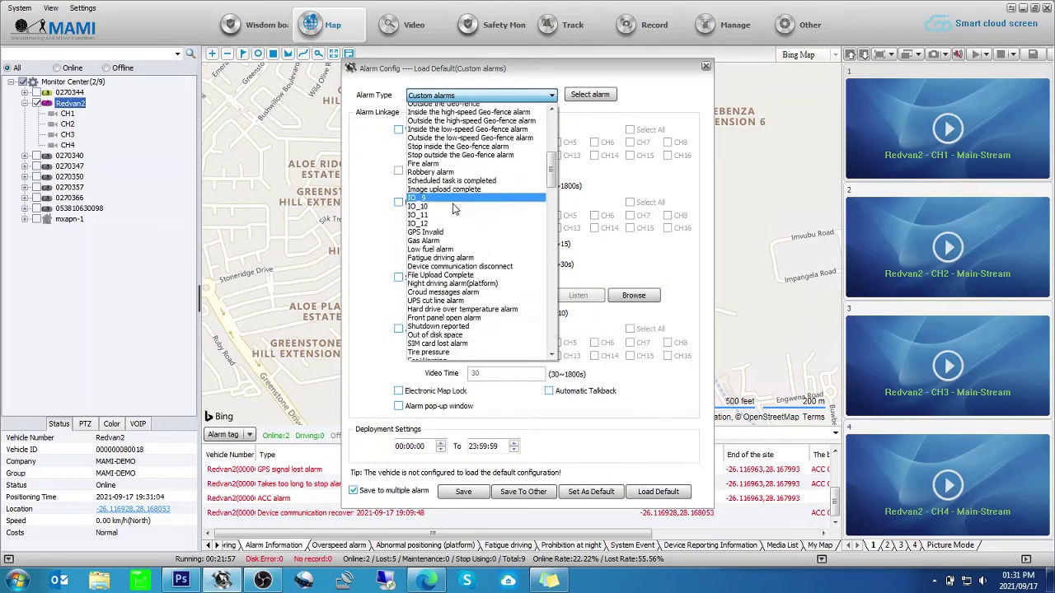
{"action": "scroll", "coordinate": [453, 209], "scroll_direction": "down", "scroll_amount": 12}
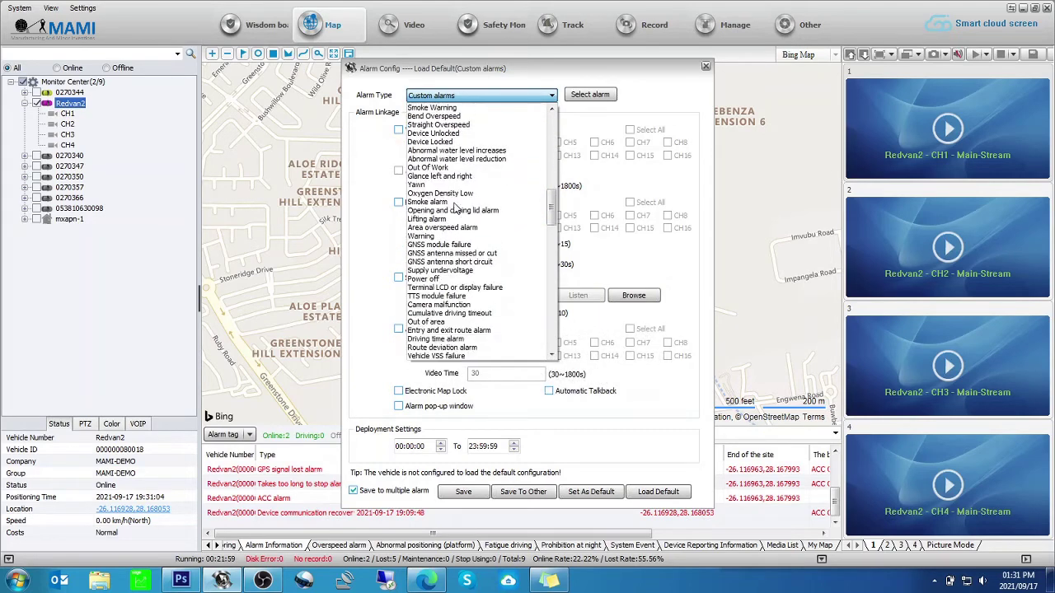
{"action": "scroll", "coordinate": [454, 209], "scroll_direction": "down", "scroll_amount": 10}
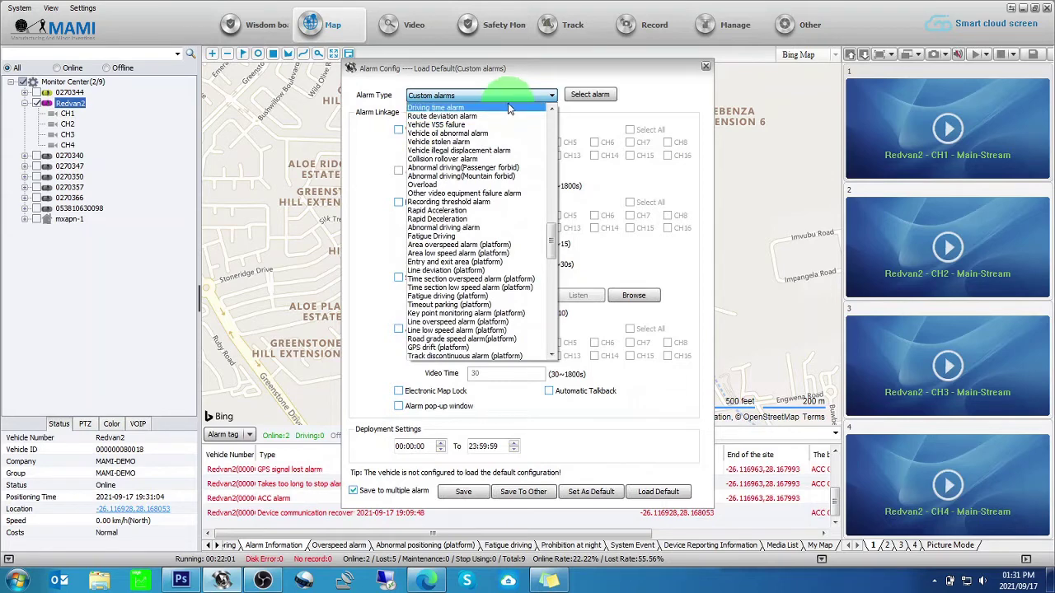
{"action": "left_click", "coordinate": [510, 102]}
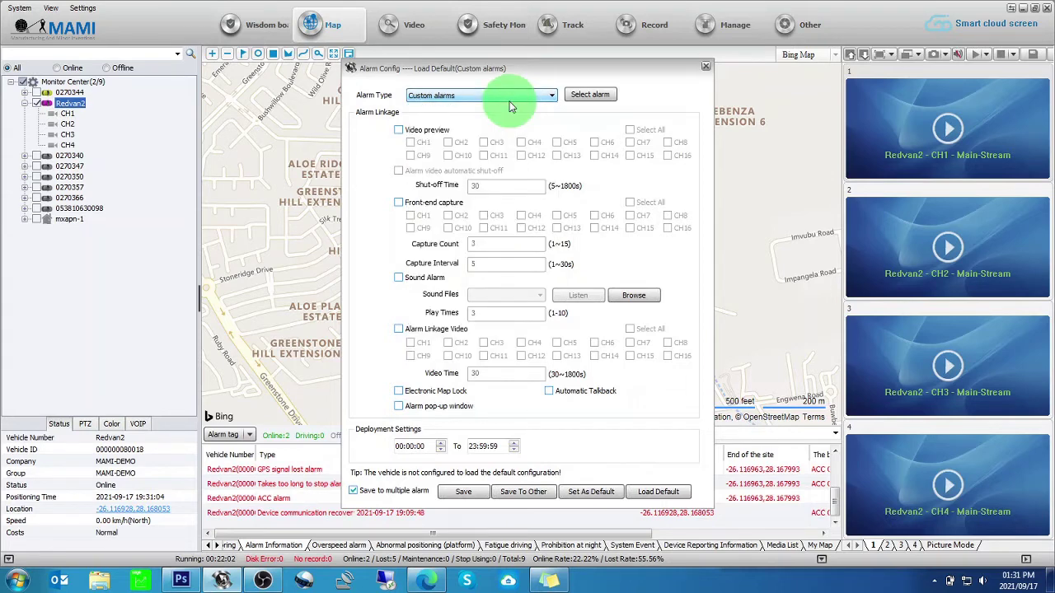
{"action": "left_click", "coordinate": [706, 66]}
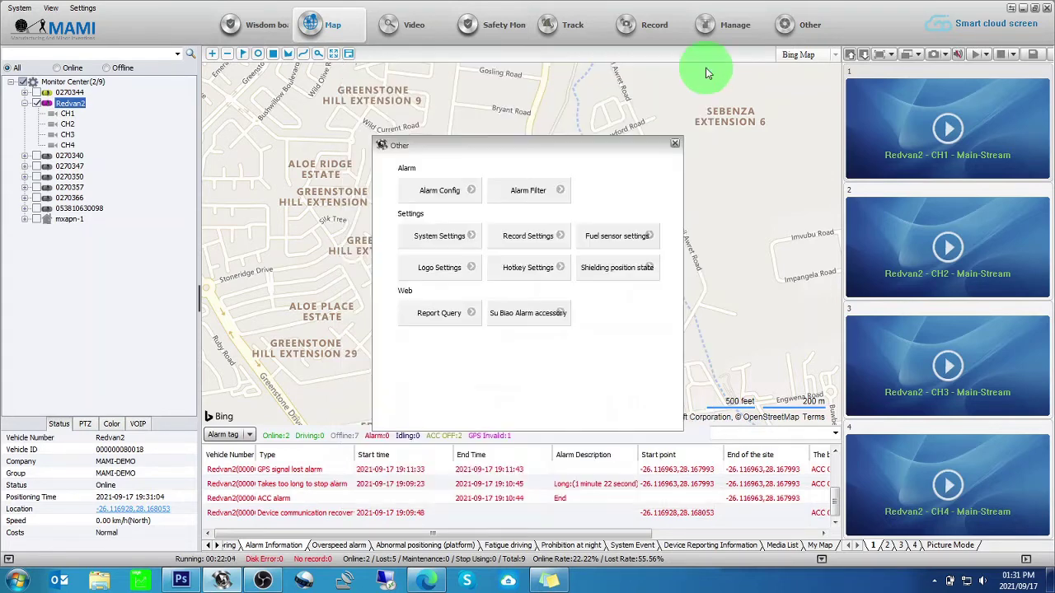
{"action": "left_click", "coordinate": [678, 145]}
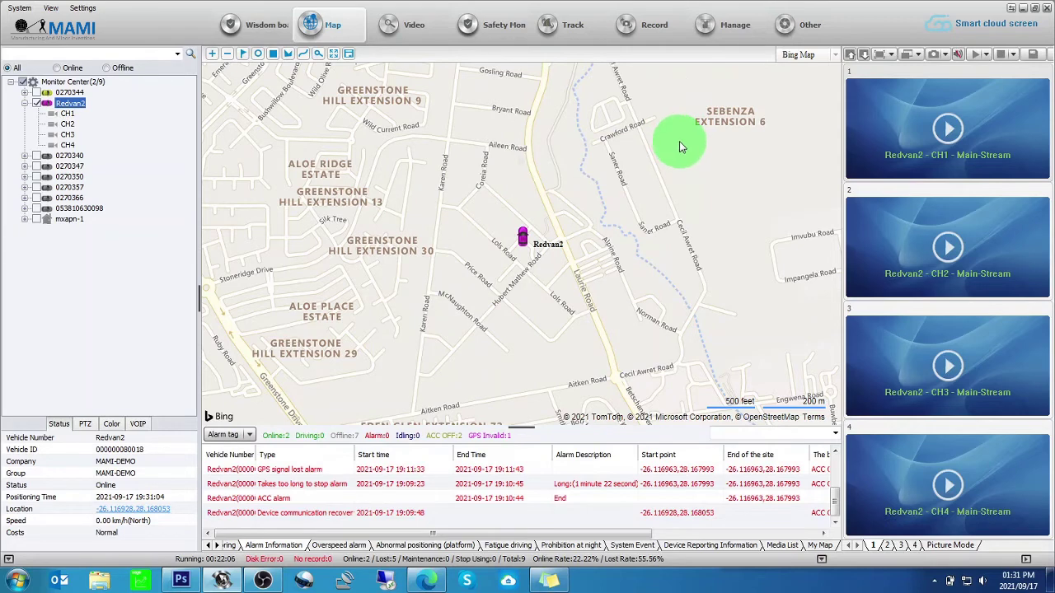
Step: Add vehicle 0270344 to the monitored vehicles, close its information balloon and show it together with Redvan2 on the map
{"action": "left_click", "coordinate": [38, 93]}
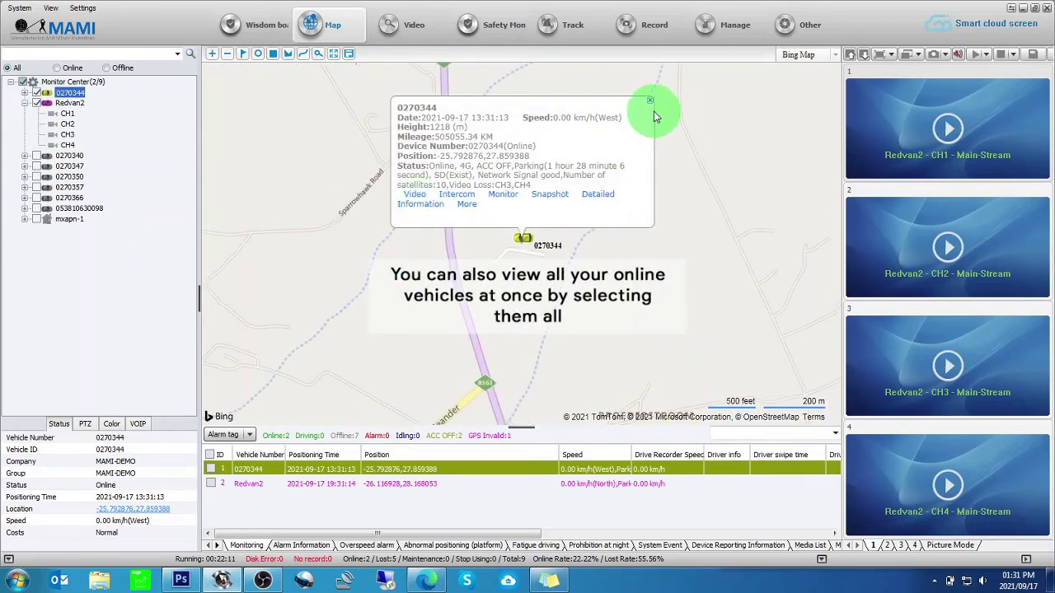
{"action": "left_click", "coordinate": [650, 101]}
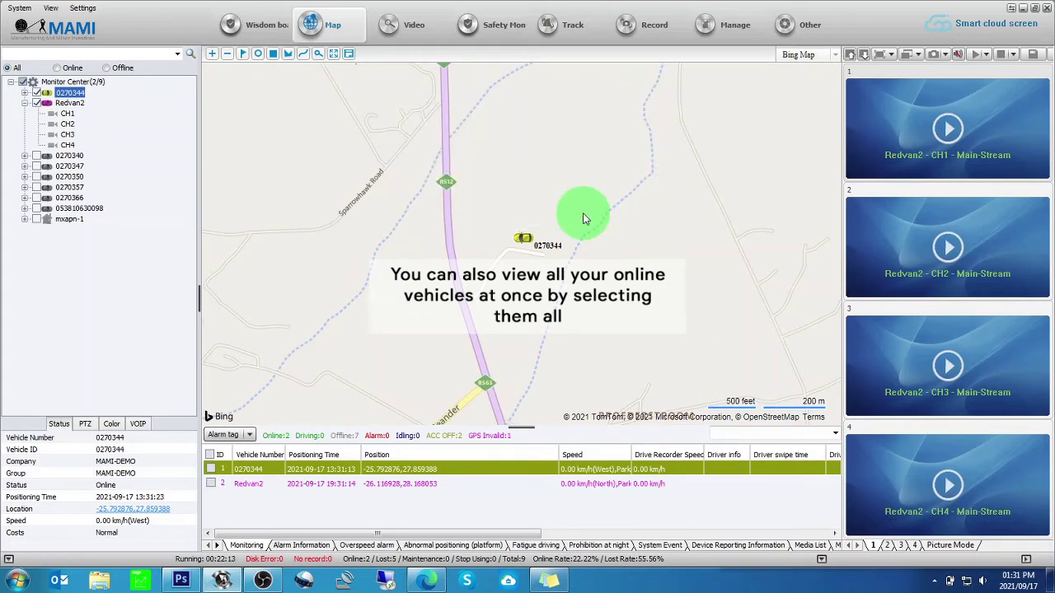
{"action": "scroll", "coordinate": [583, 218], "scroll_direction": "down", "scroll_amount": 3}
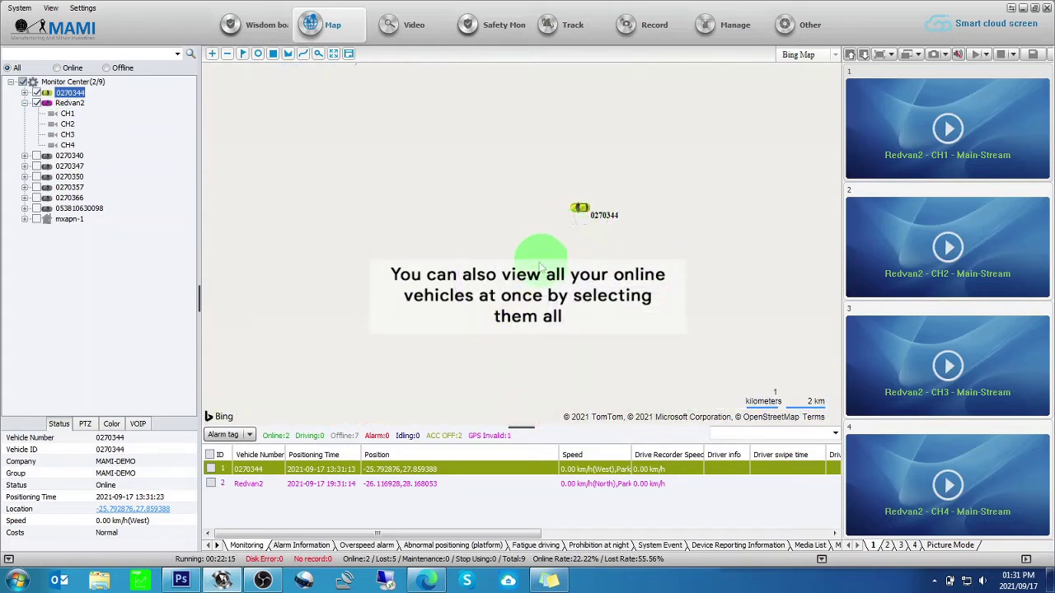
{"action": "left_click_drag", "start_coordinate": [542, 268], "coordinate": [511, 218]}
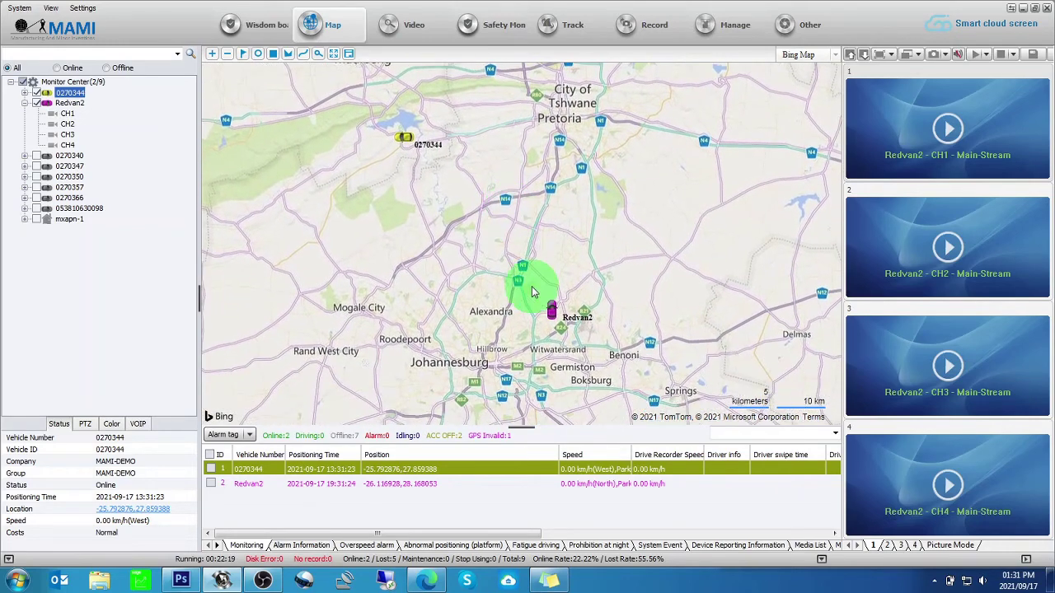
Step: View the information balloons of Redvan2 and 0270344 on the map, closing each after reading it
{"action": "left_click", "coordinate": [551, 311]}
{"action": "left_click", "coordinate": [668, 188]}
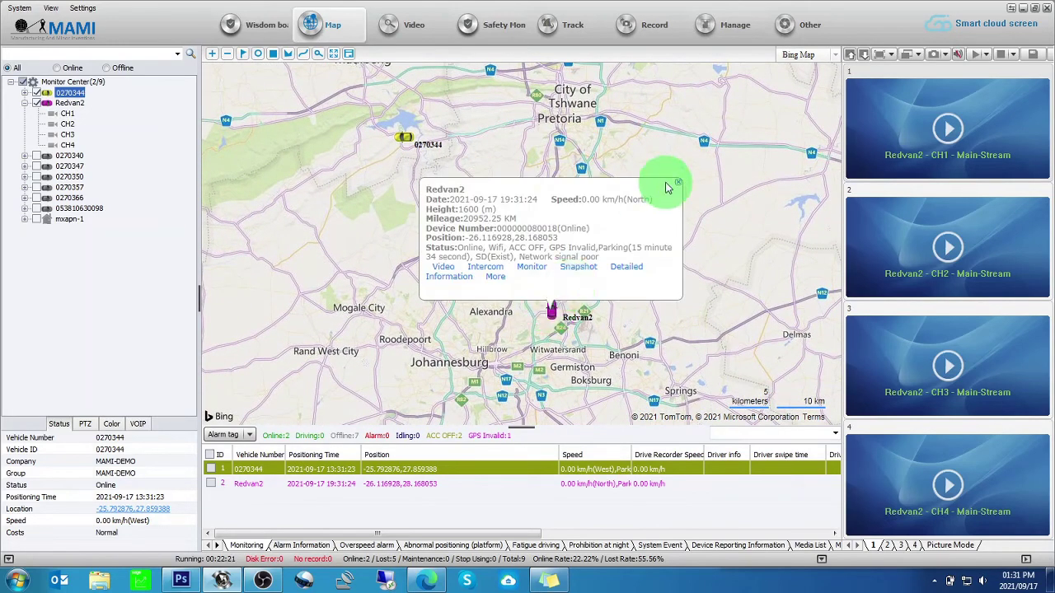
{"action": "left_click", "coordinate": [404, 138]}
{"action": "double_click", "coordinate": [497, 190]}
{"action": "scroll", "coordinate": [500, 191], "scroll_direction": "down", "scroll_amount": 2}
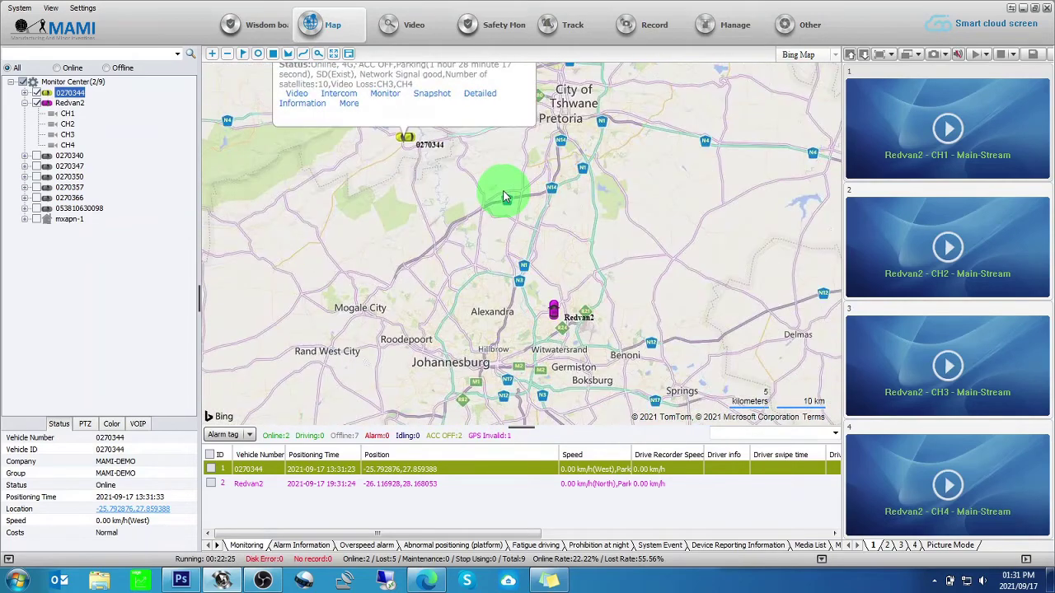
{"action": "left_click_drag", "start_coordinate": [499, 191], "coordinate": [474, 285]}
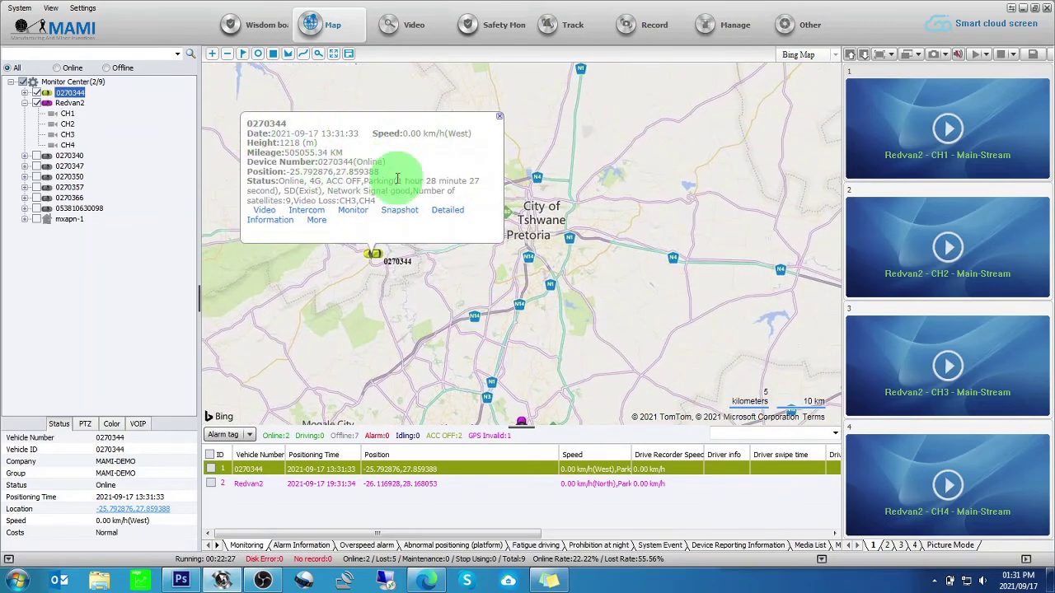
{"action": "left_click", "coordinate": [500, 116]}
{"action": "scroll", "coordinate": [471, 236], "scroll_direction": "down", "scroll_amount": 2}
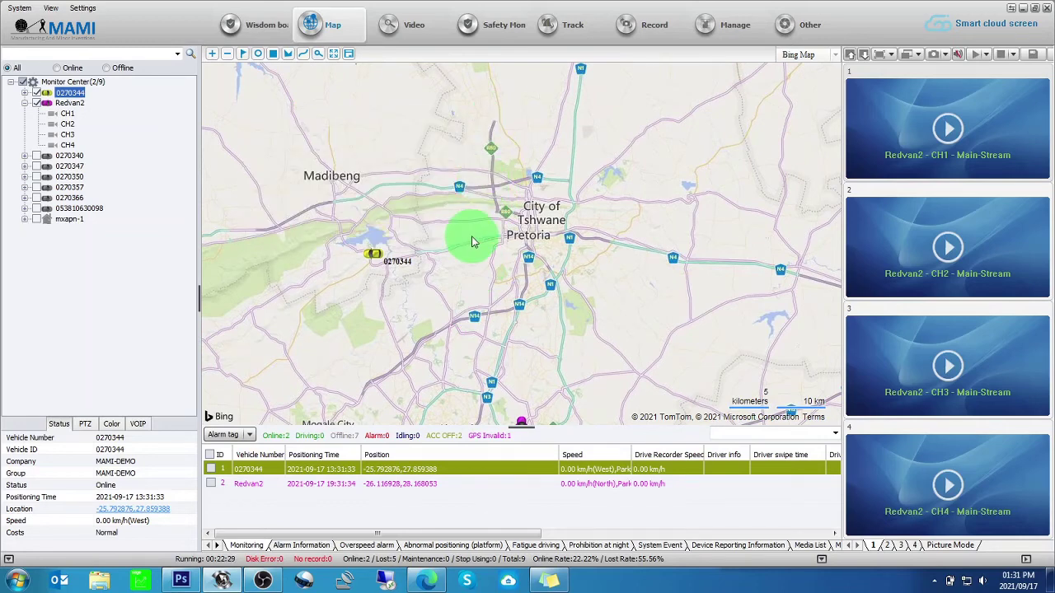